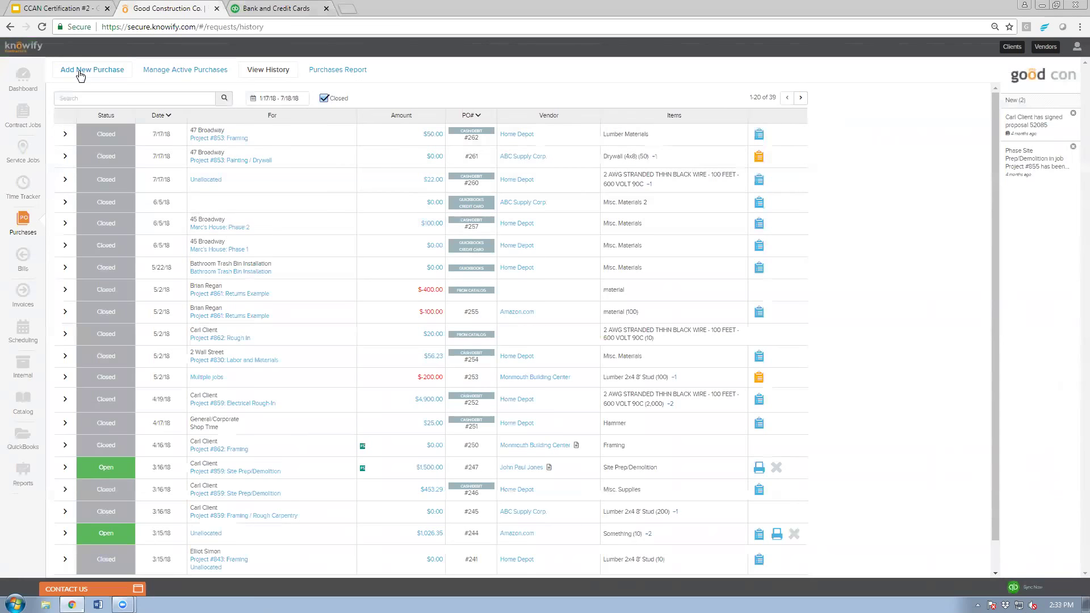
- Start a new reimbursement purchase for Gas, quantity 1 at $53.43
click(80, 75)
click(122, 124)
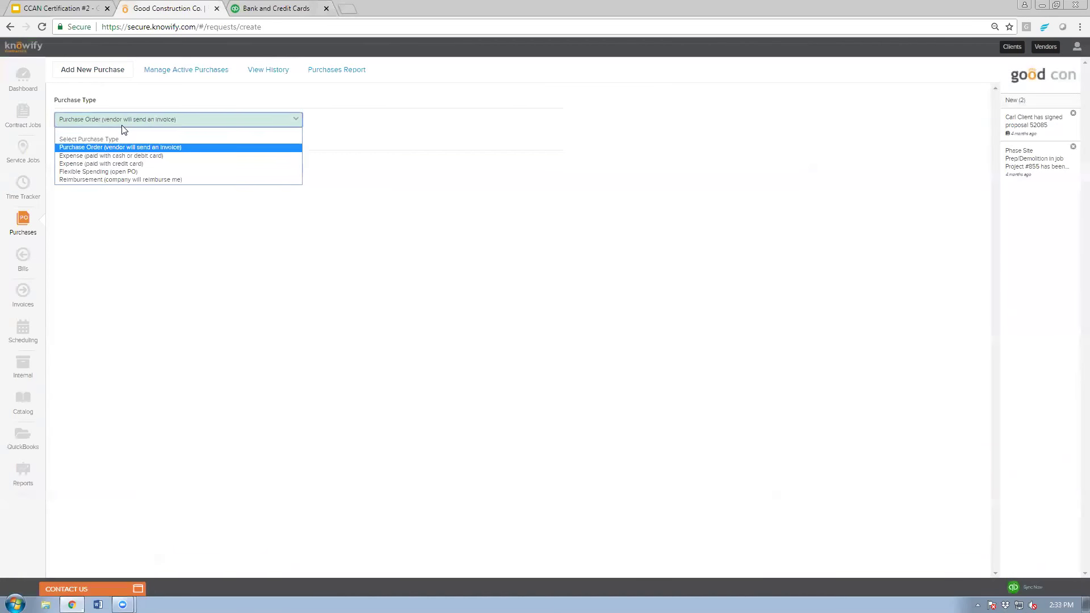
click(105, 180)
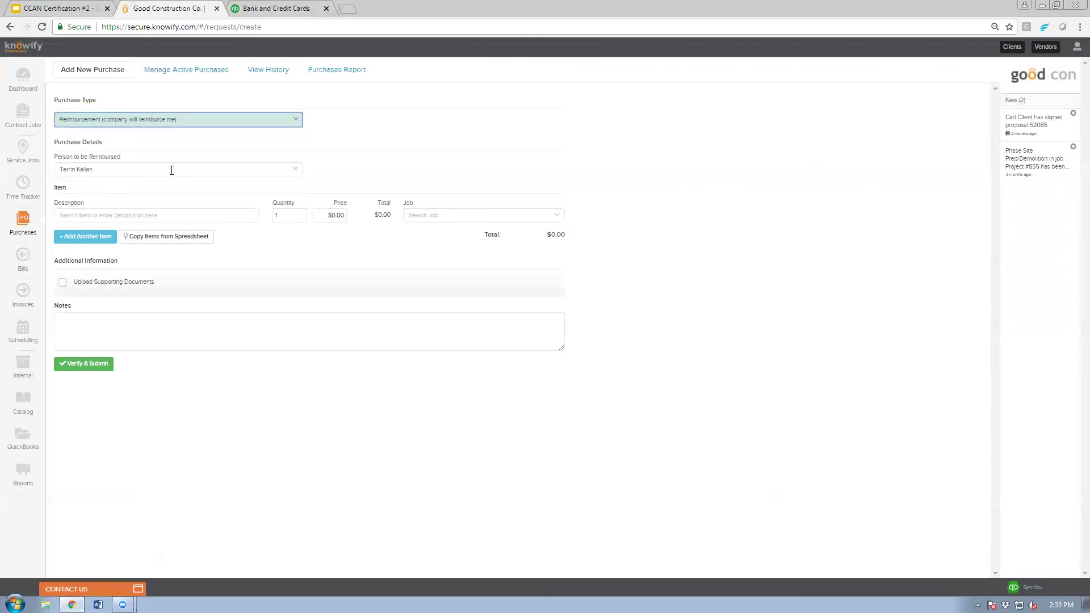
click(137, 214)
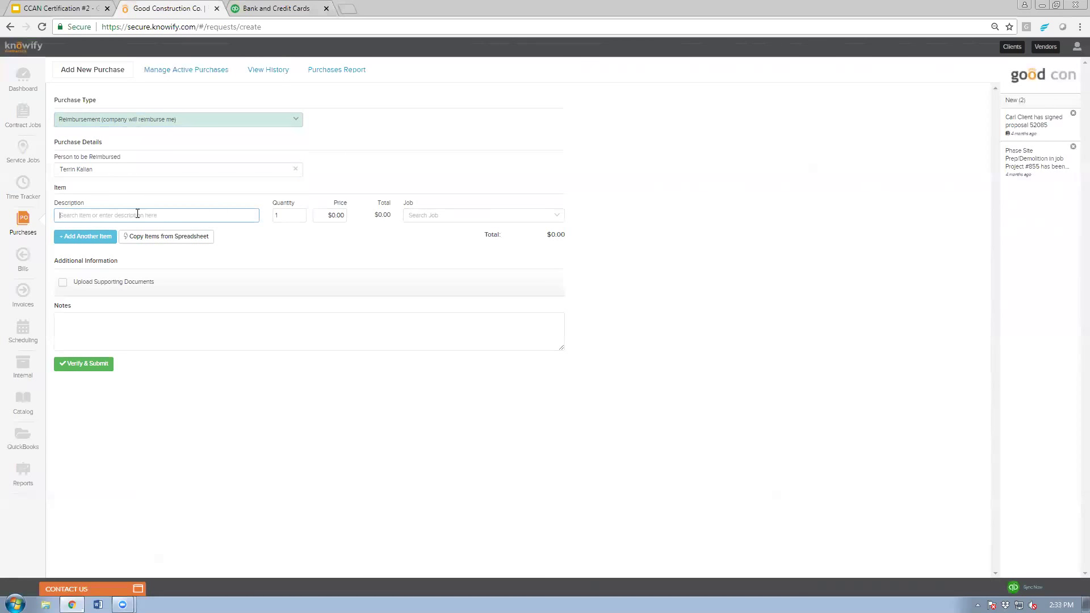
text(Gas)
key(Tab)
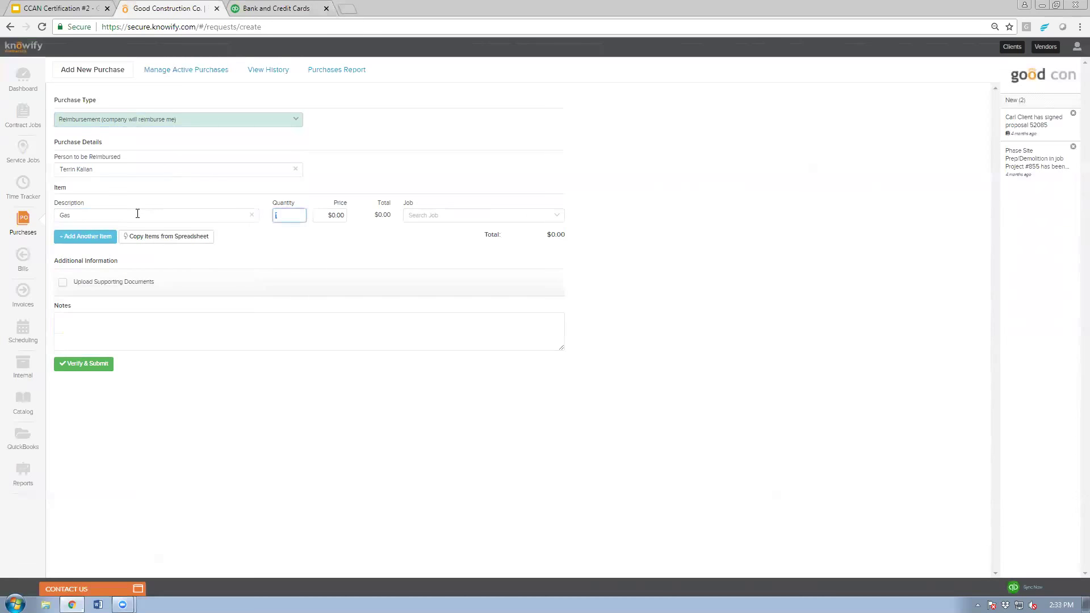
key(Tab)
text(53.4)
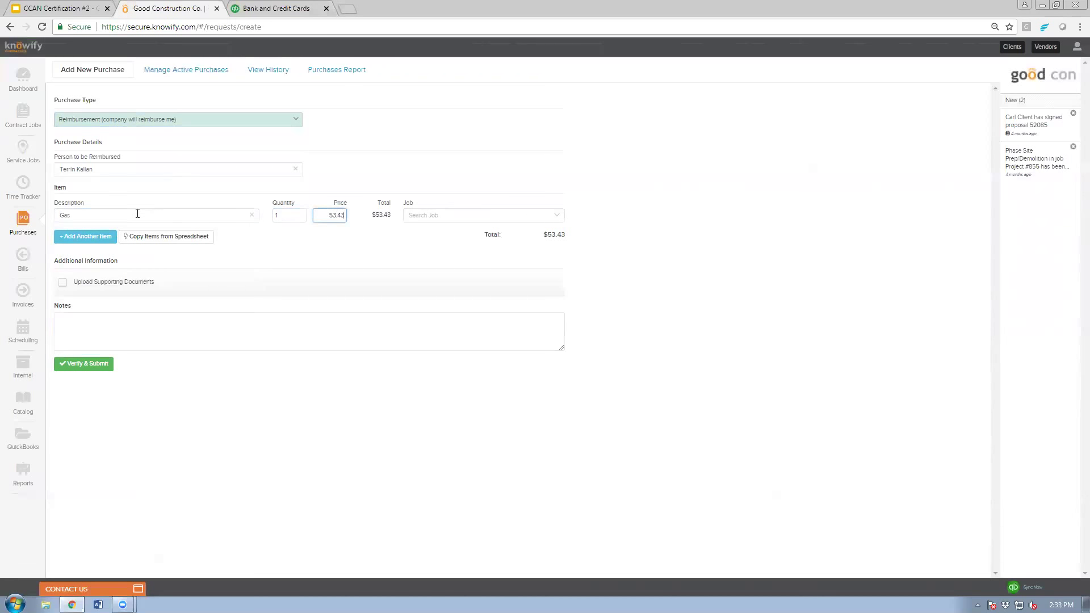
key(Tab)
- Charge the Gas reimbursement to Project #853 Framing and submit it
text(853)
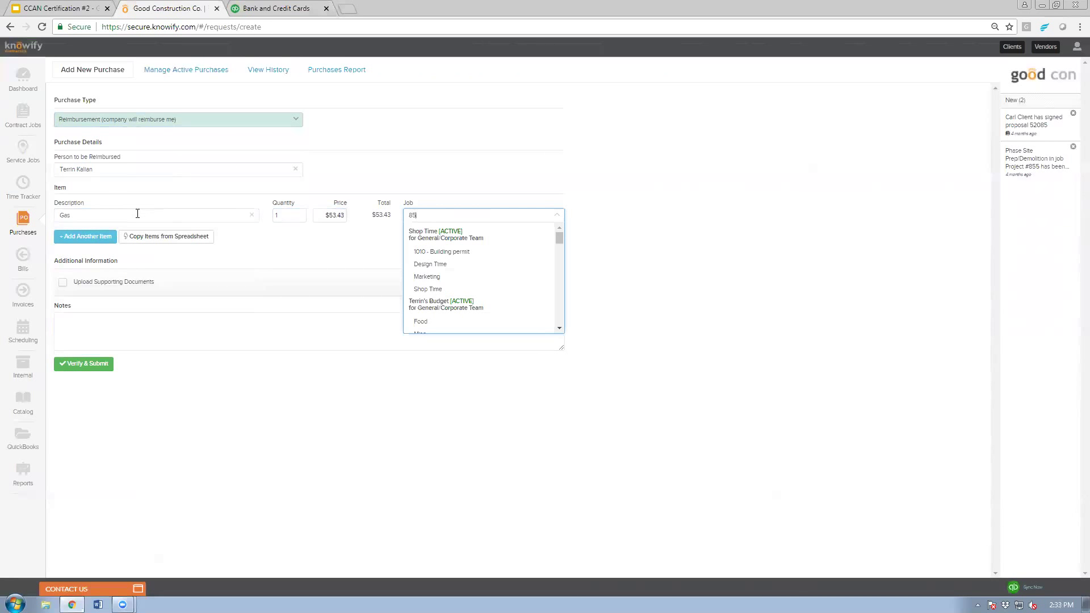
click(450, 314)
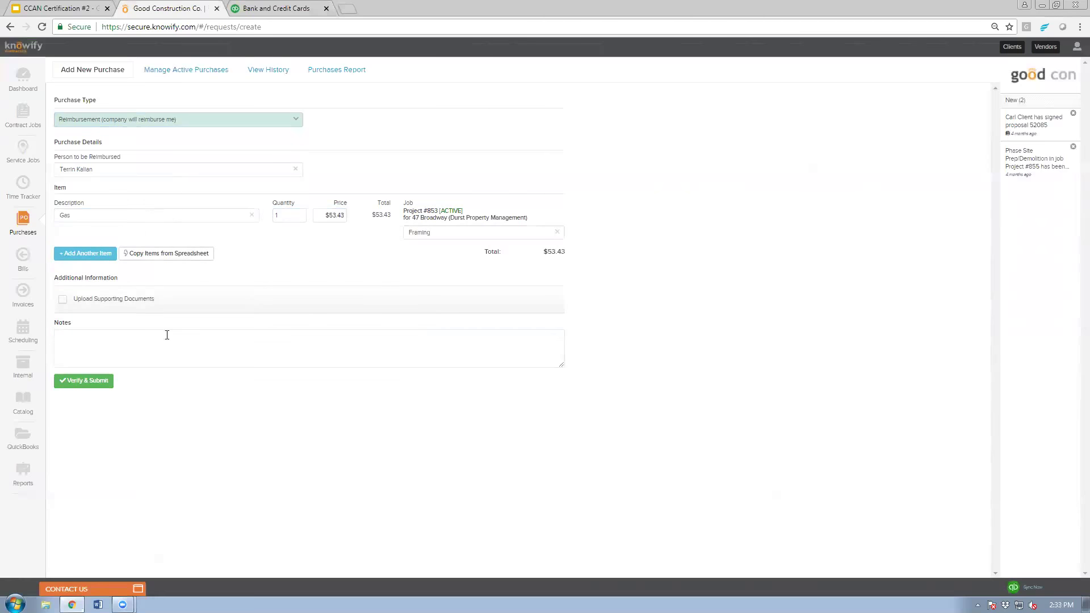
click(106, 382)
click(614, 127)
click(23, 259)
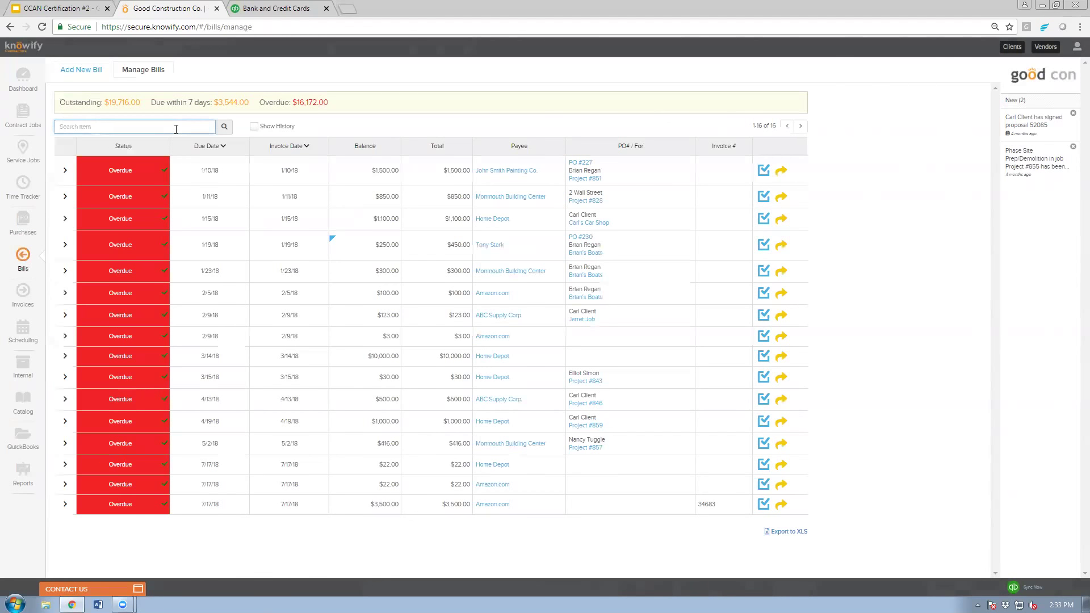
- Search bills for 'paul' including history, open the $4.00 bill and its QuickBooks record
click(176, 129)
text(paul)
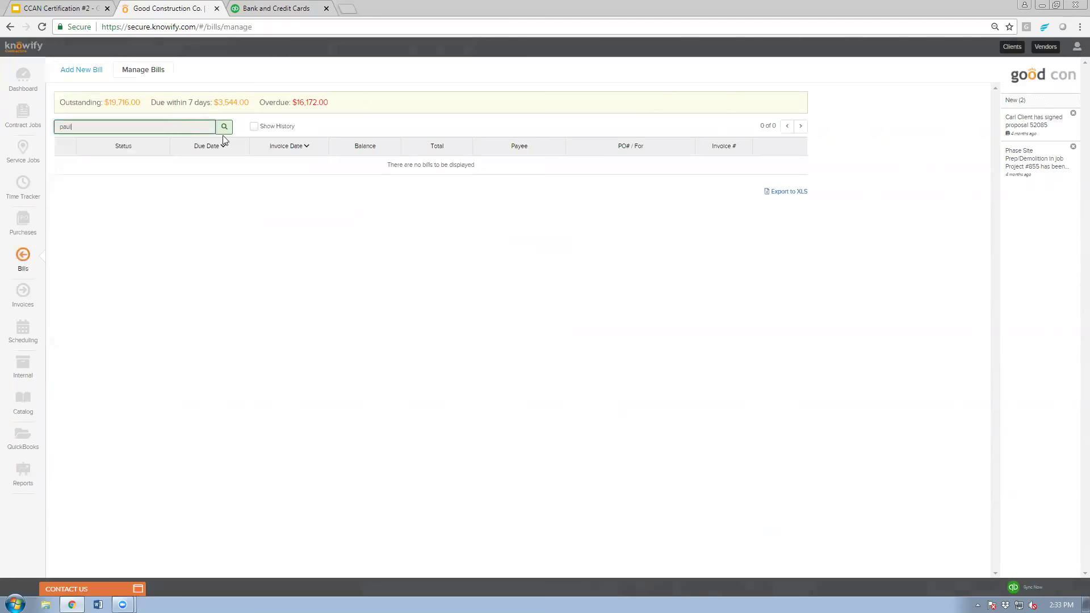
click(253, 127)
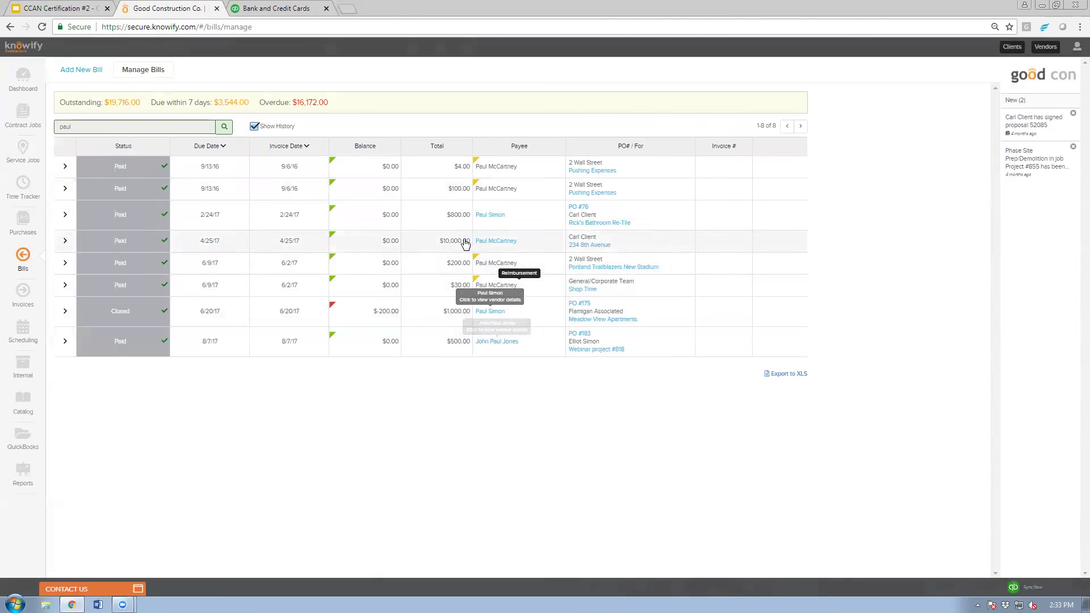
click(233, 169)
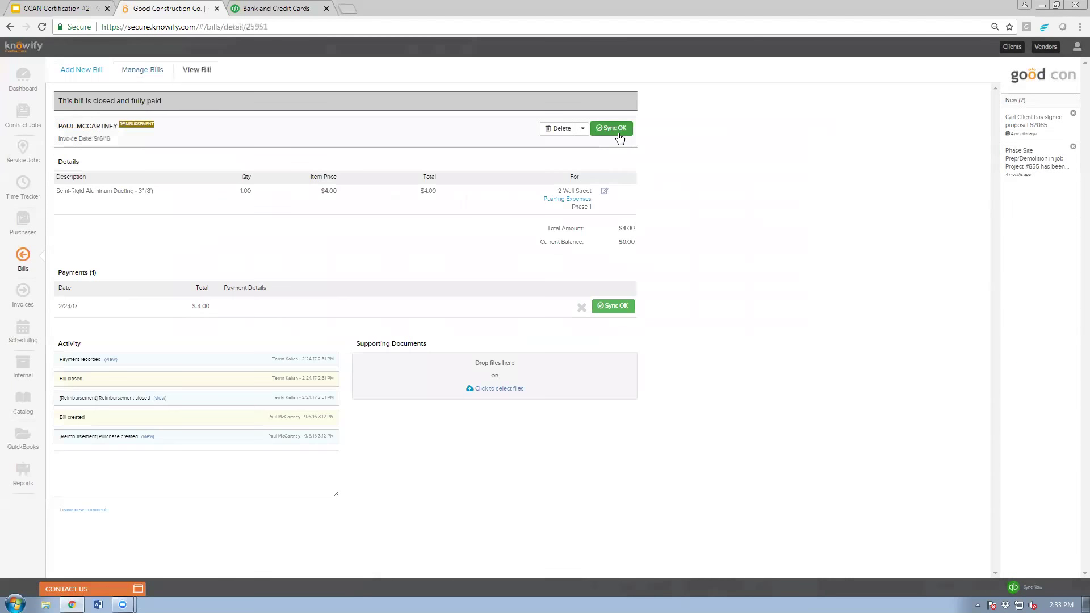
click(618, 132)
click(504, 122)
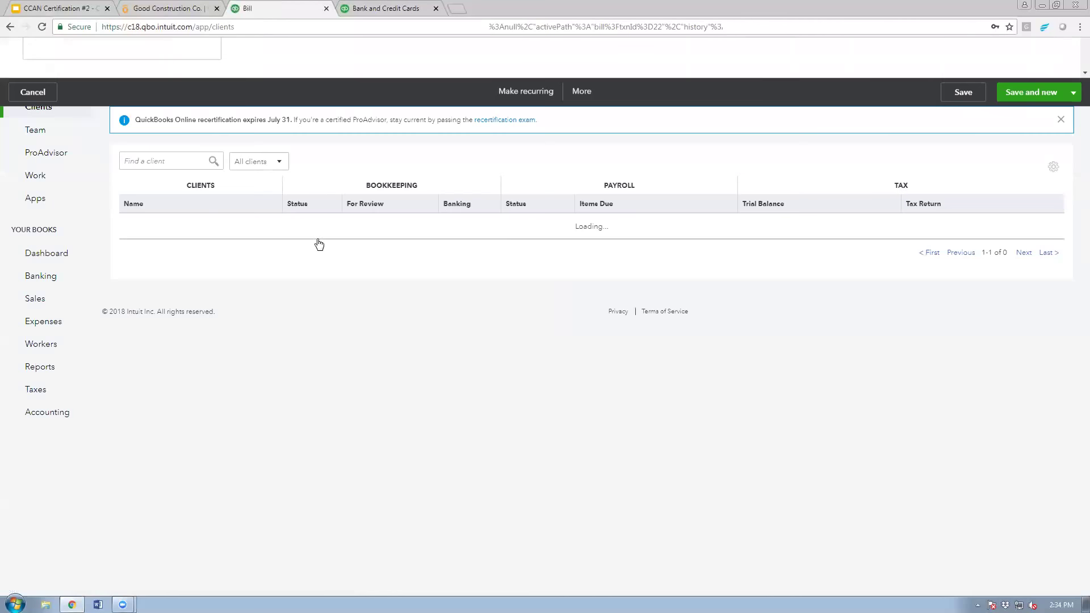
- Return from QuickBooks to the Knowify bill tab, then go to the product catalog
click(165, 8)
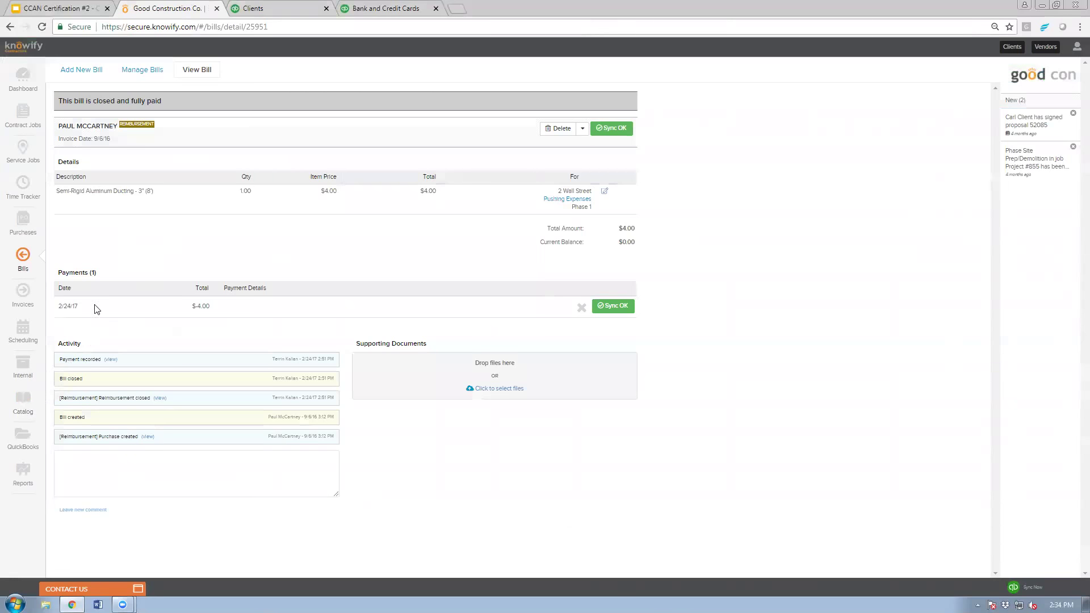
click(35, 406)
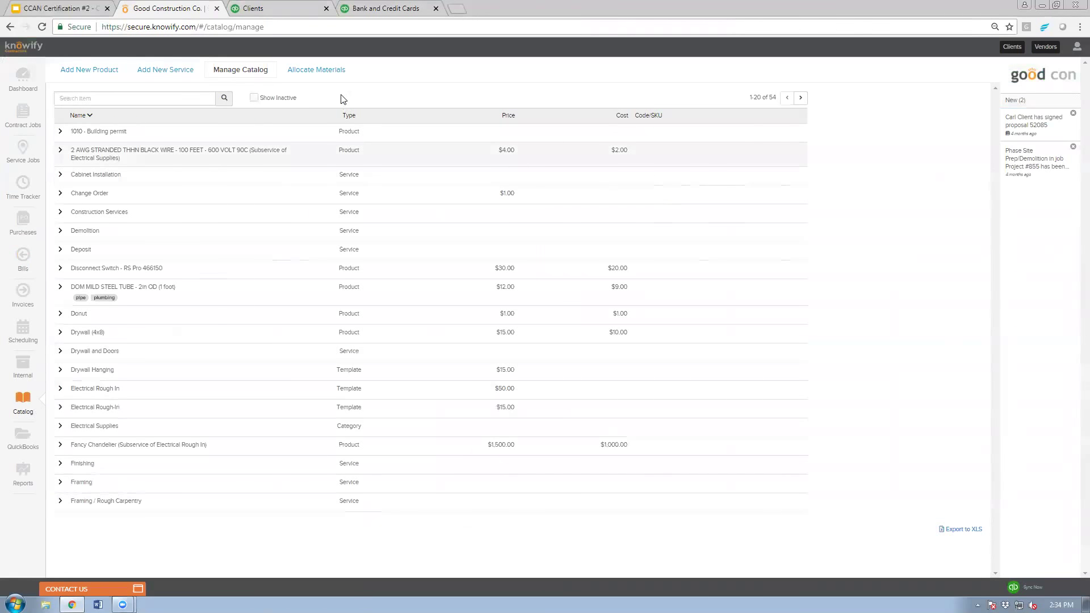
- Start an inventory materials allocation targeting Project #853's Framing phase
click(310, 71)
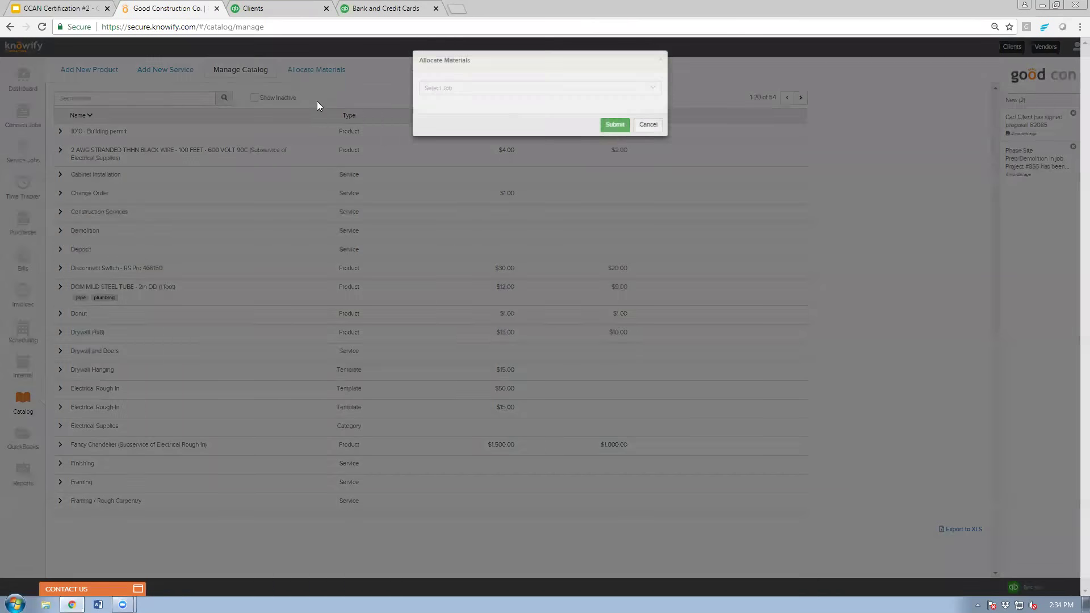
click(434, 88)
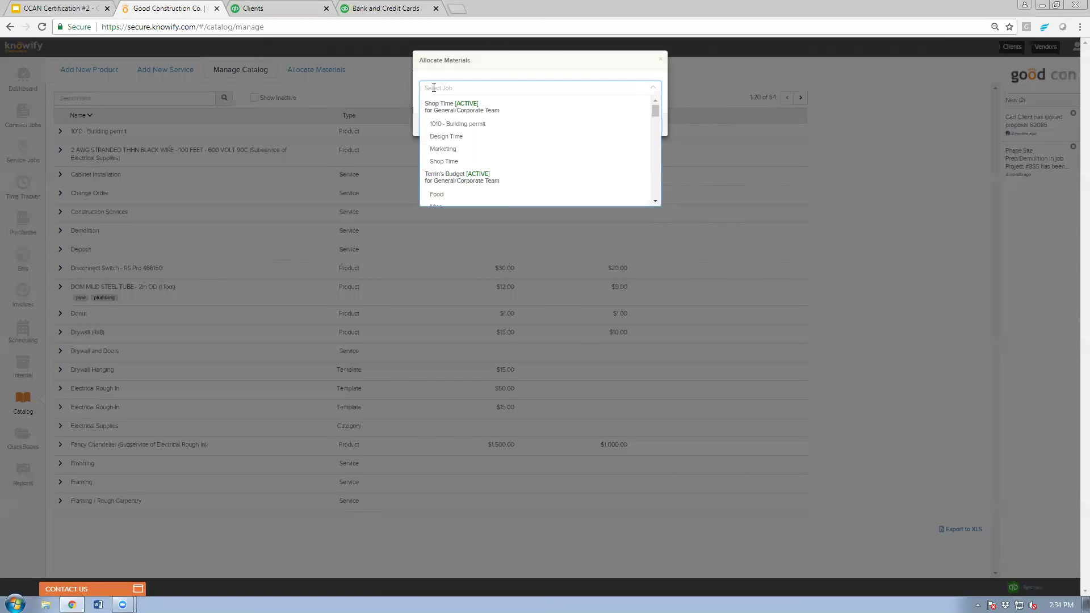
text(853)
click(442, 187)
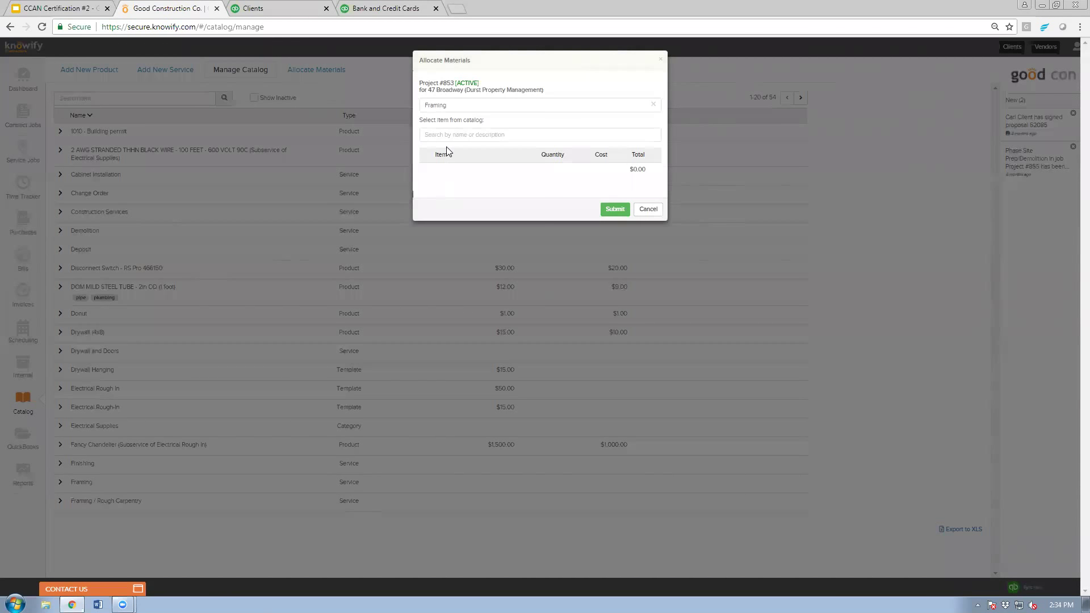
- Allocate 100 Lumber 2x4 8' Studs to it and submit
click(448, 136)
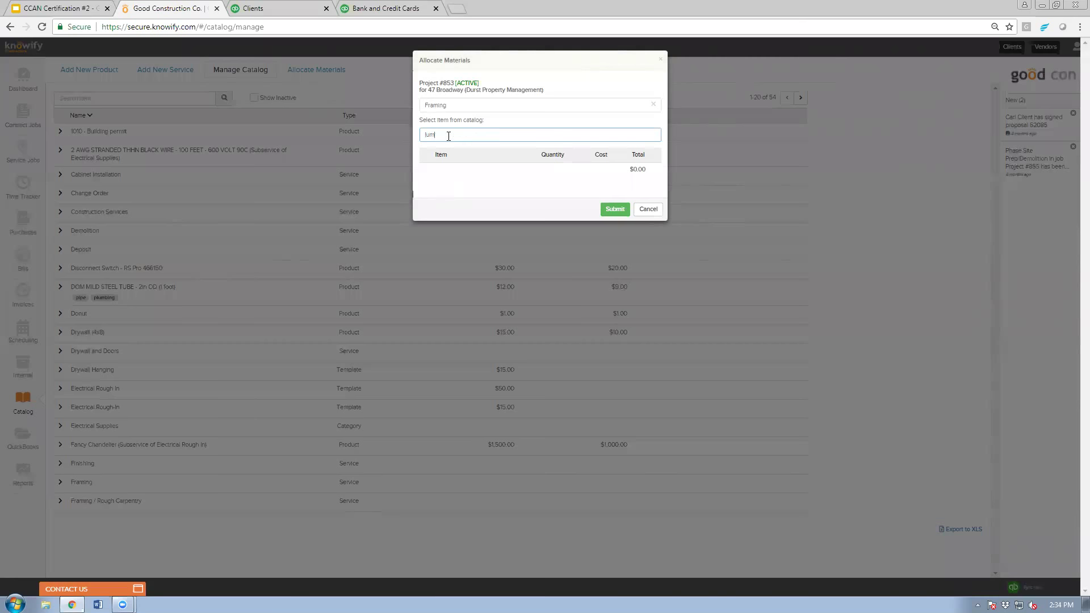
text(lum)
click(462, 162)
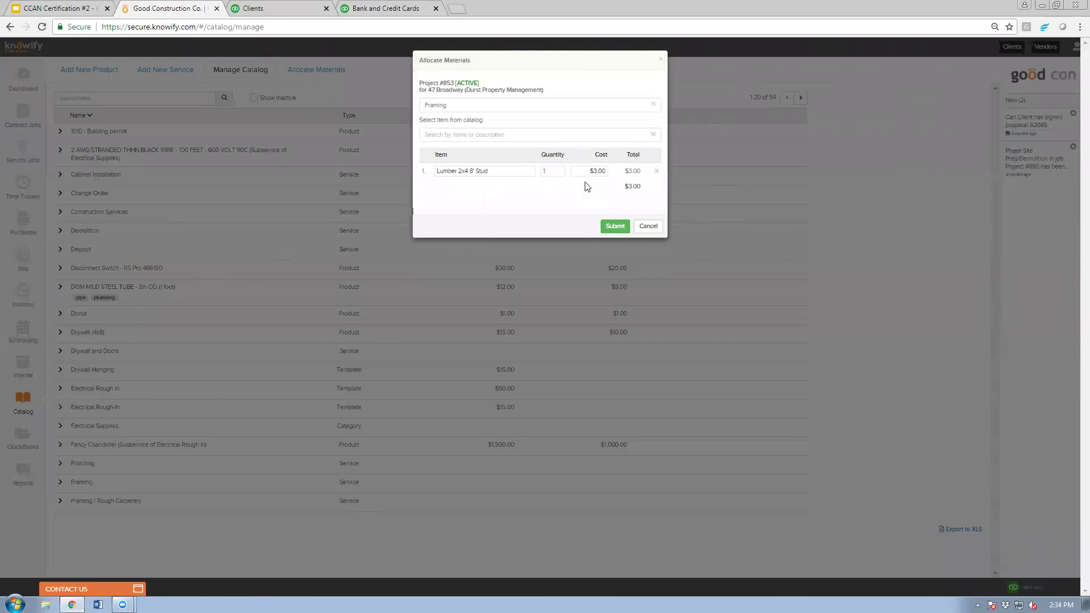
click(559, 171)
text(00)
click(614, 226)
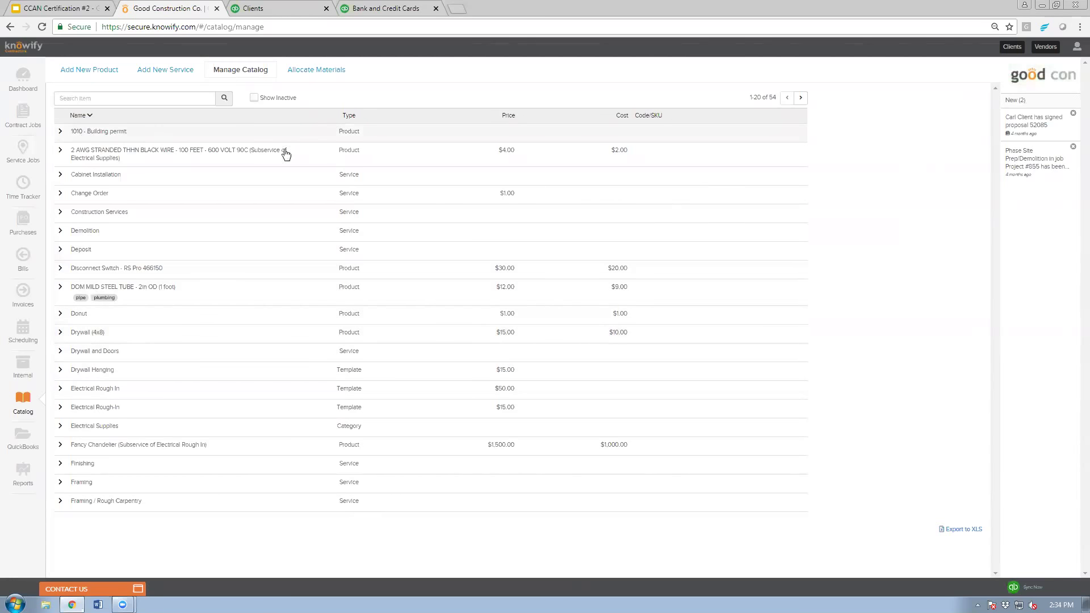
click(20, 124)
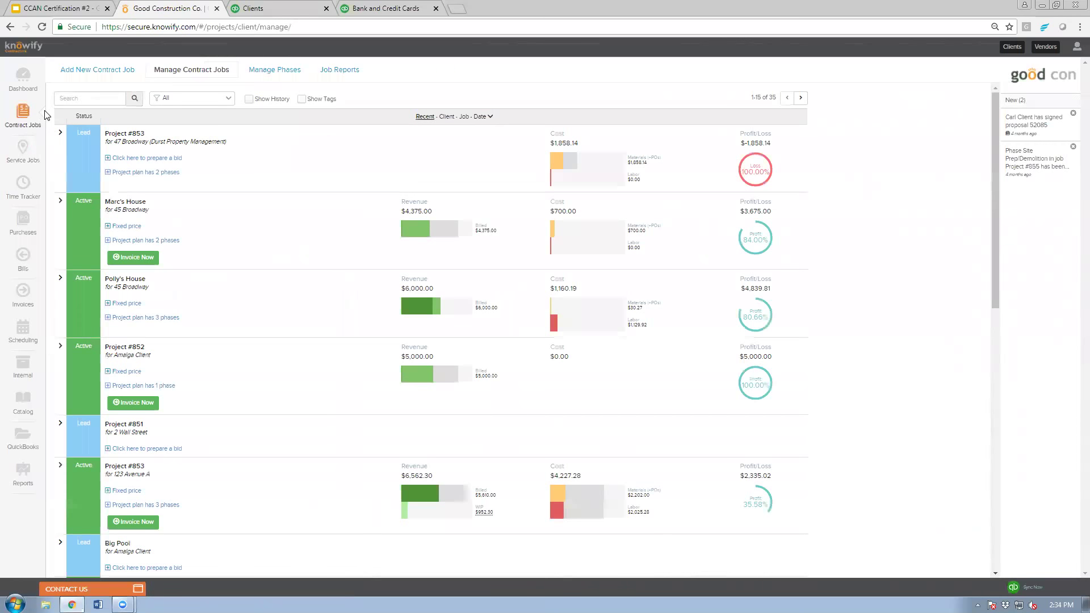
click(23, 226)
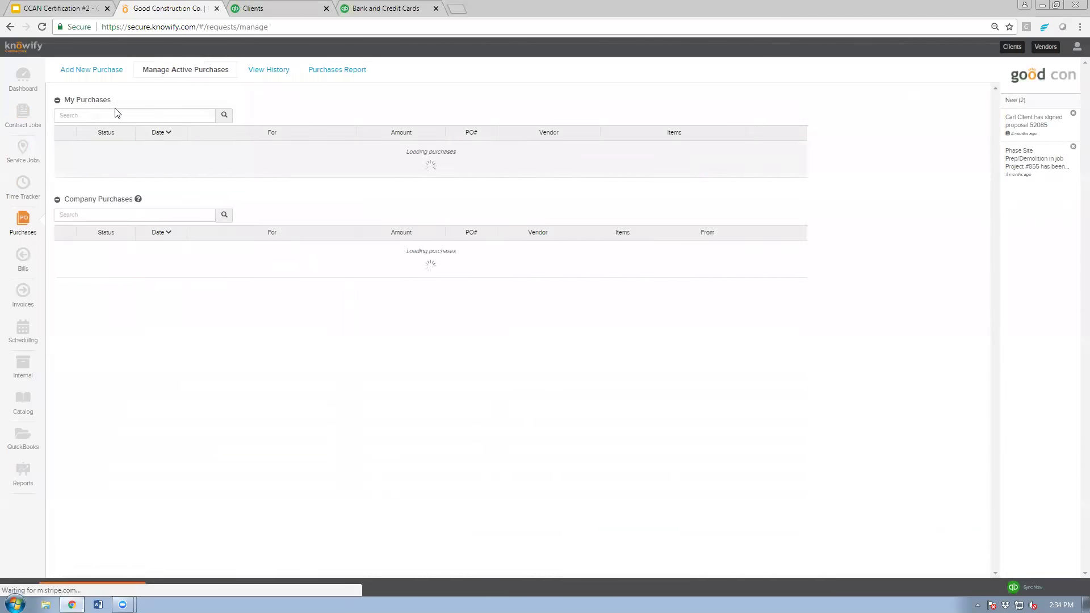
click(286, 72)
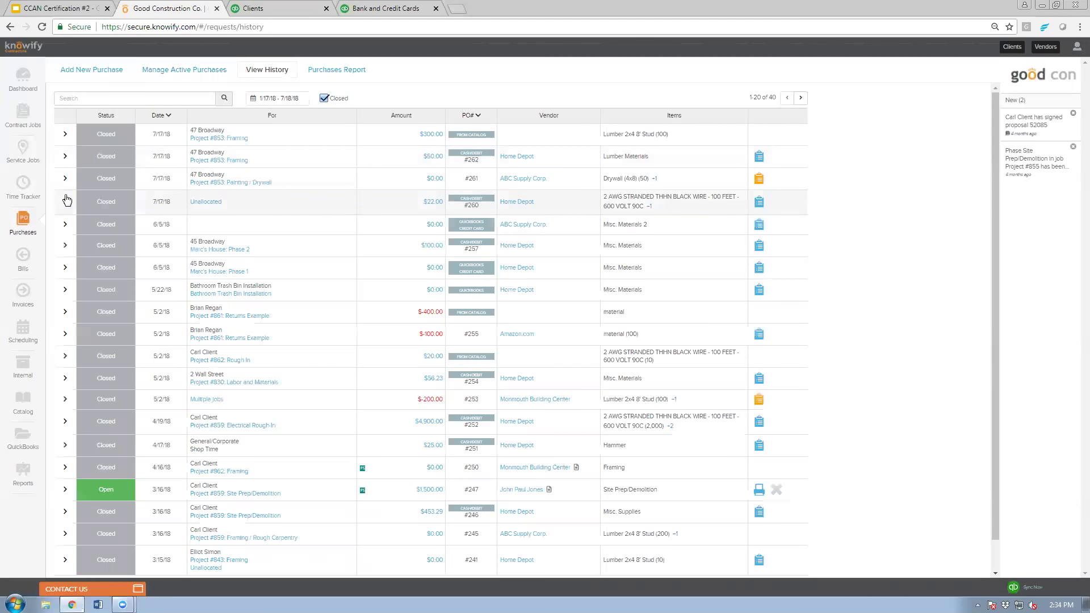
click(284, 101)
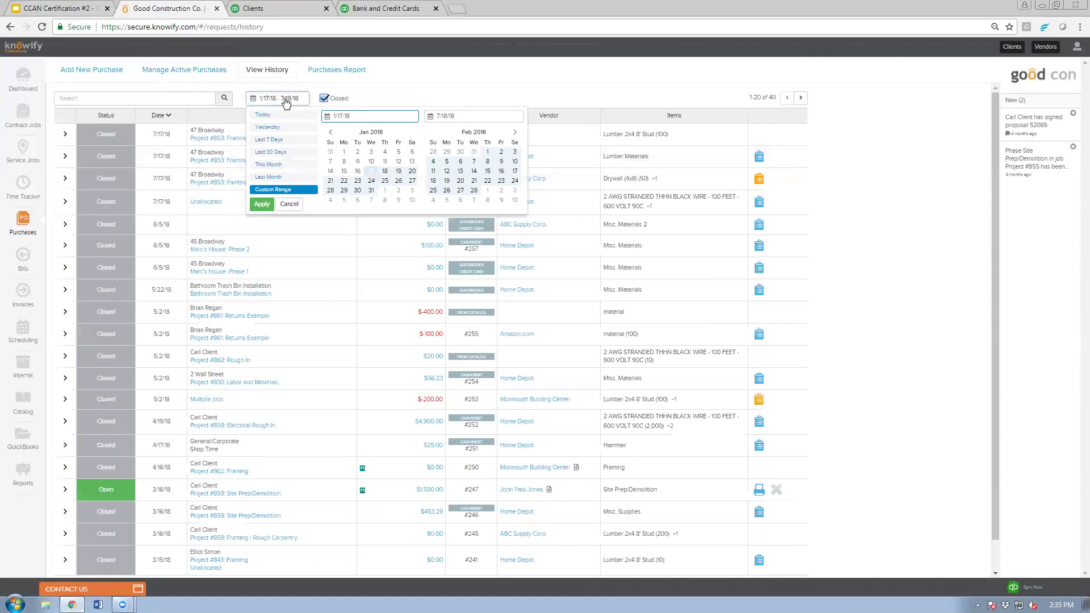
click(357, 171)
click(385, 171)
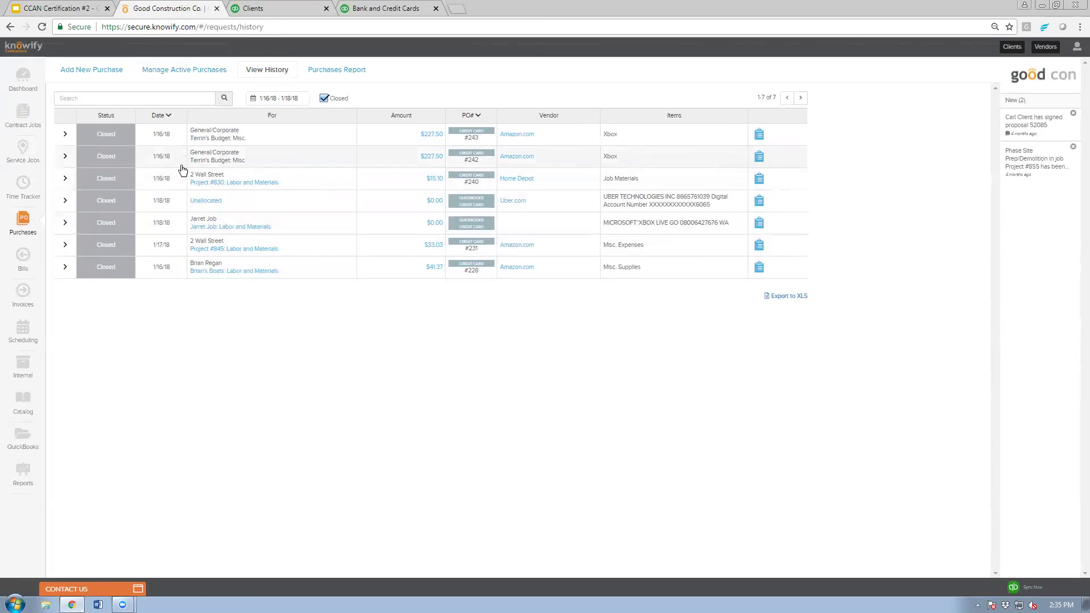
click(155, 186)
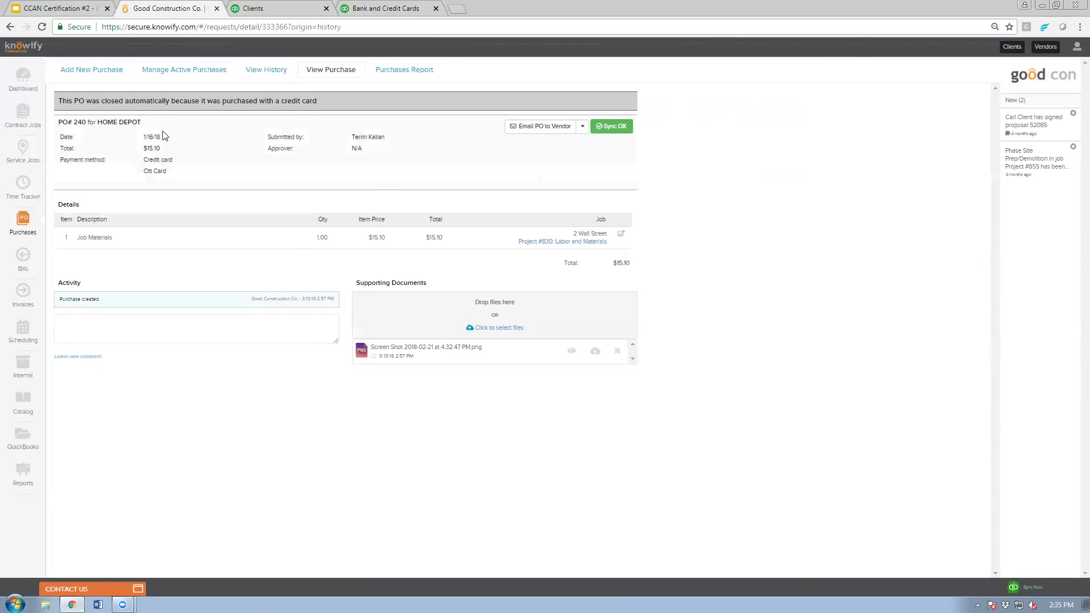
click(20, 113)
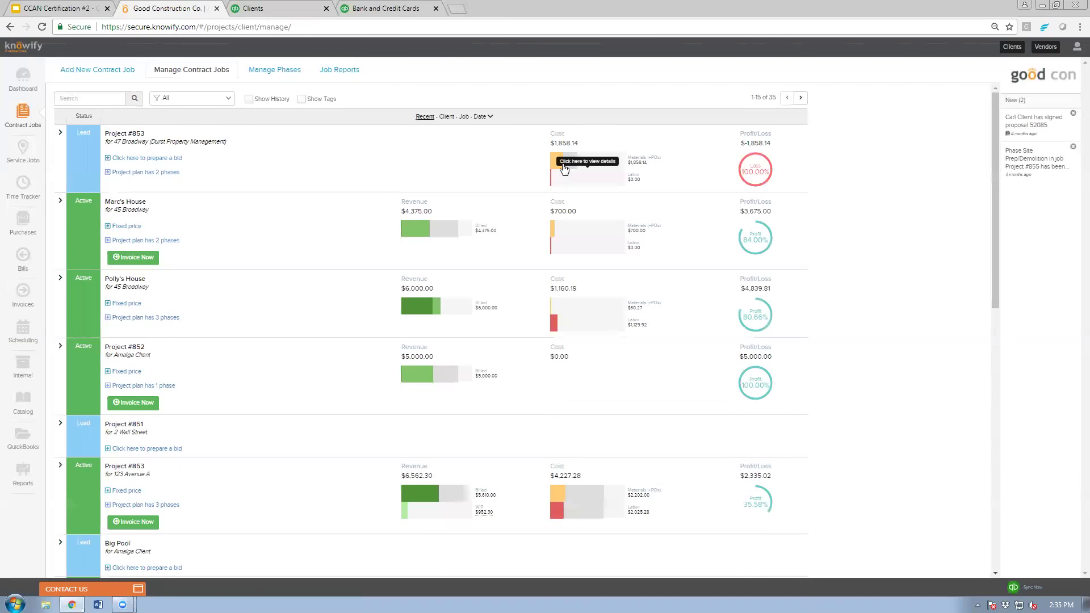
click(564, 168)
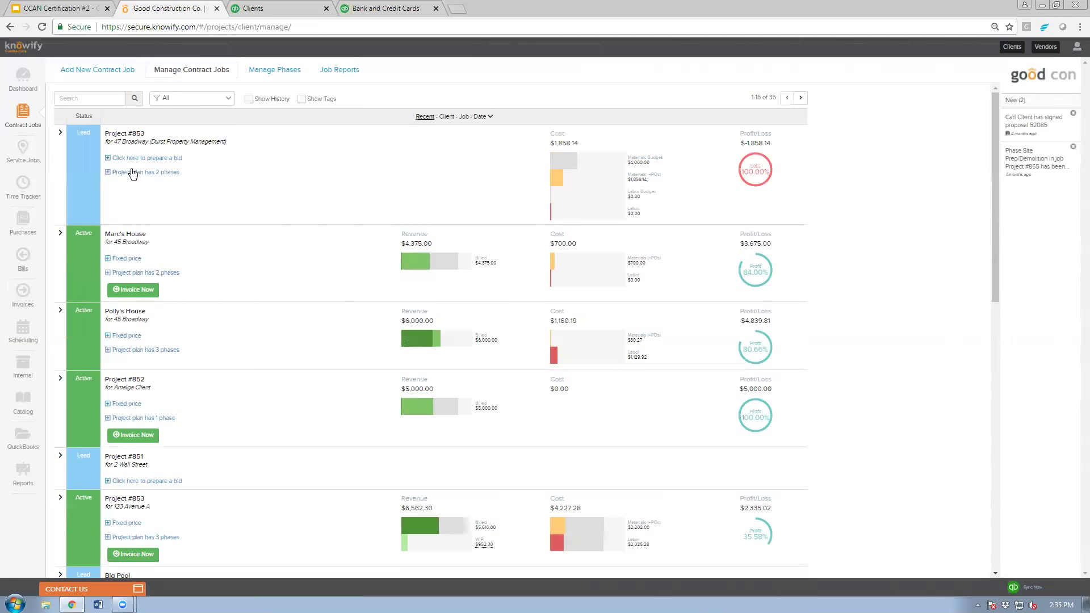
click(97, 134)
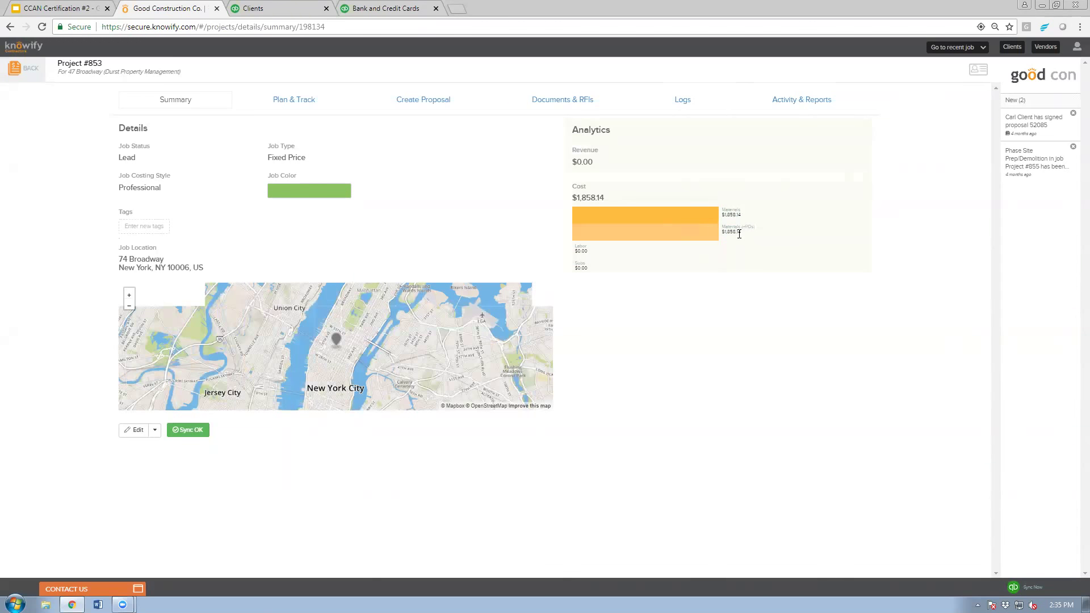
drag(722, 232, 755, 228)
click(760, 233)
click(747, 233)
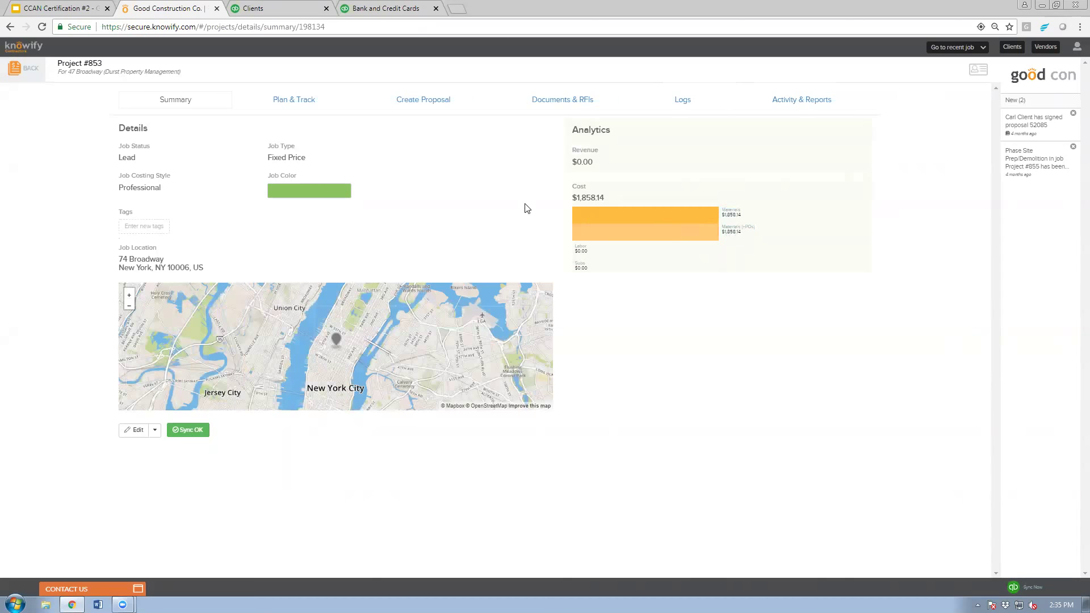
click(297, 102)
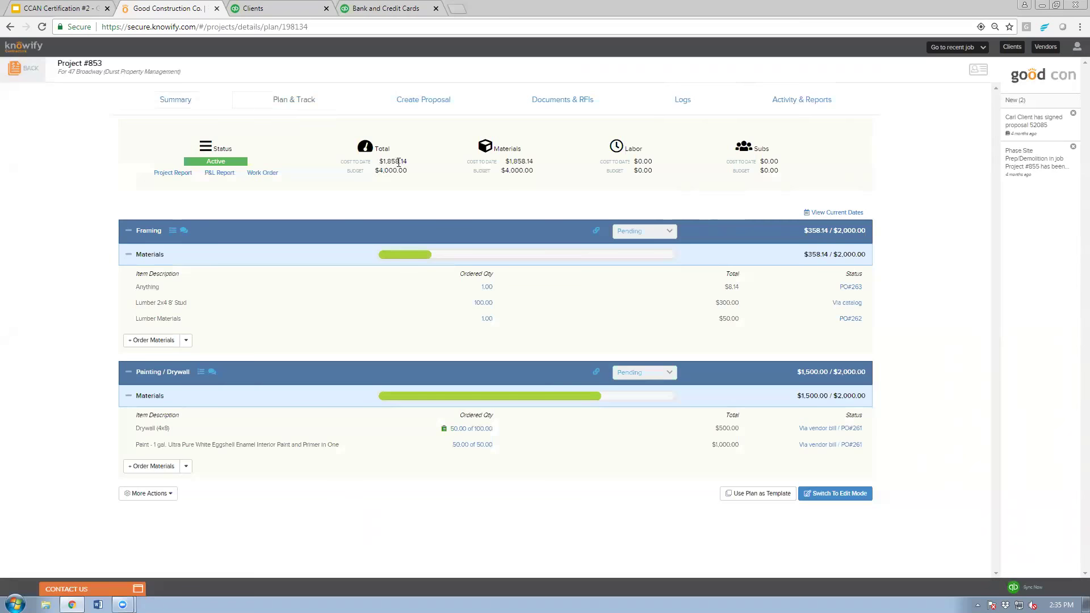
mouse_move(399, 163)
mouse_down()
mouse_move(378, 166)
mouse_move(410, 174)
mouse_up()
click(502, 177)
drag(507, 162, 539, 174)
click(507, 180)
click(445, 431)
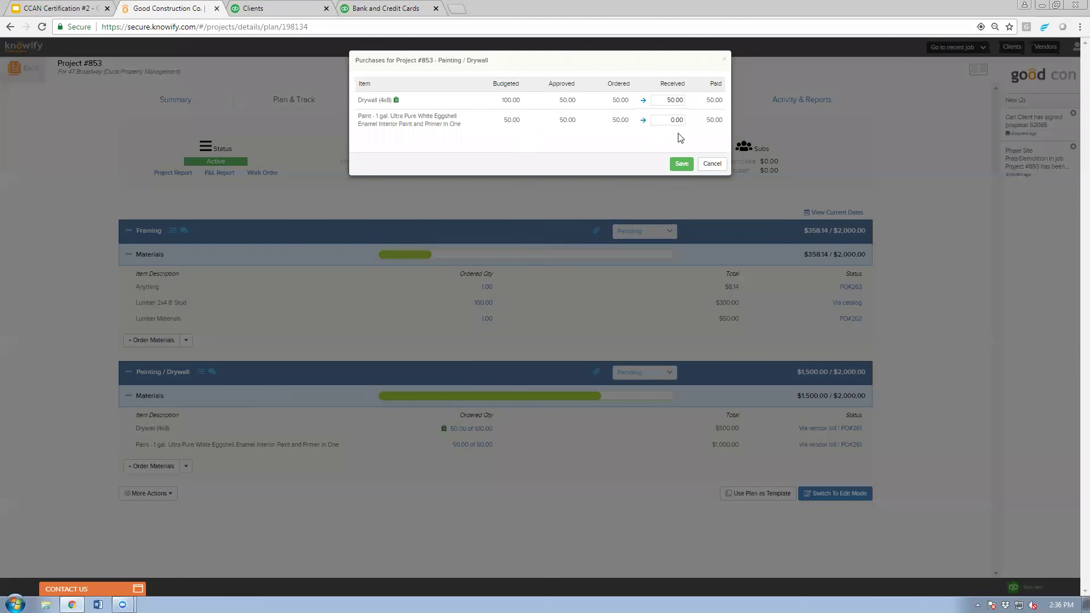
click(713, 164)
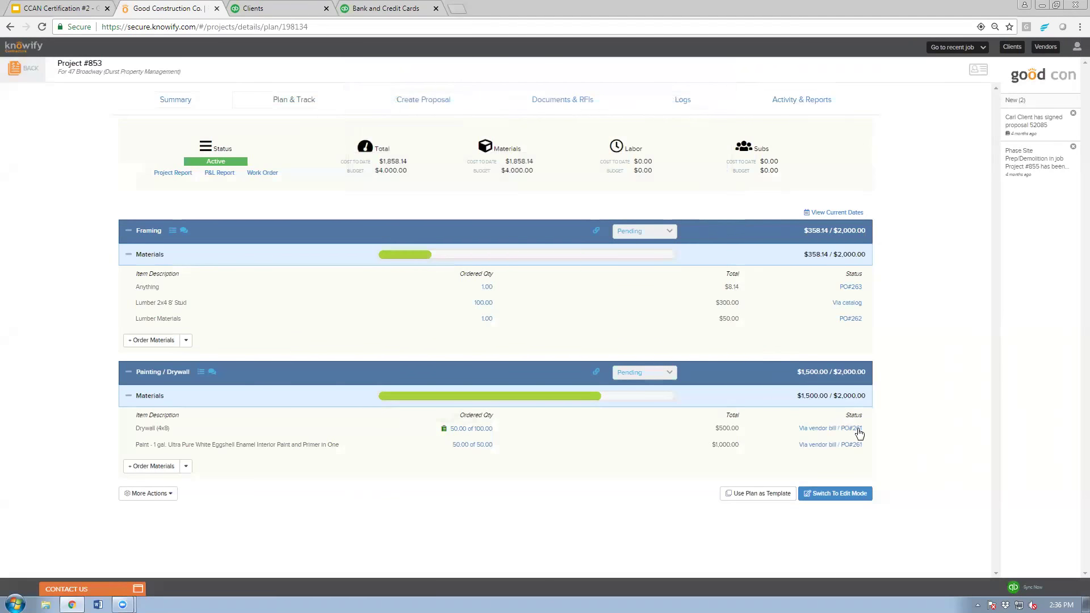
click(816, 433)
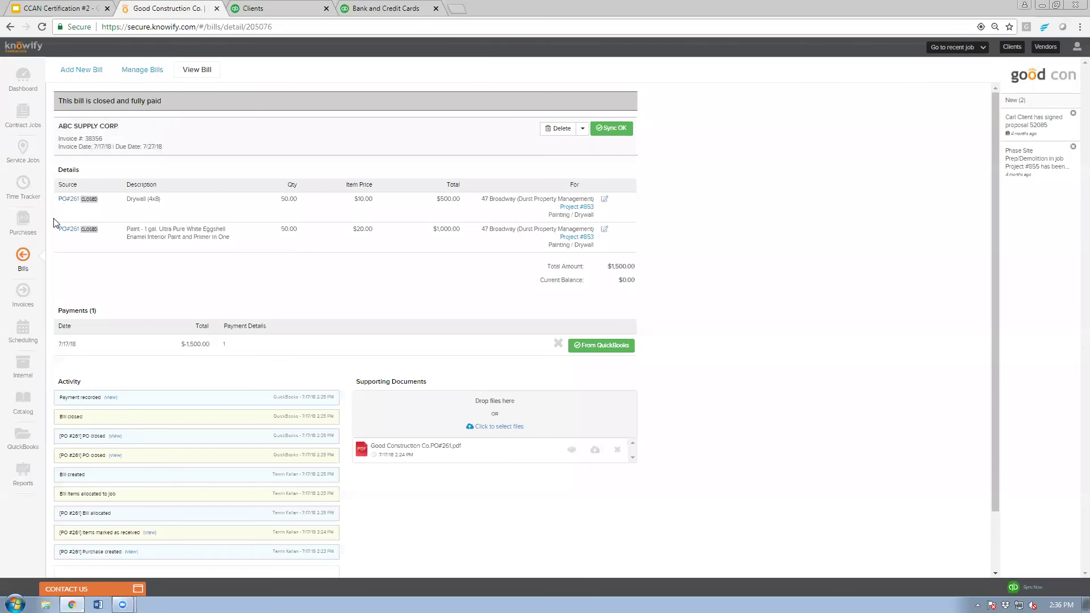
click(25, 222)
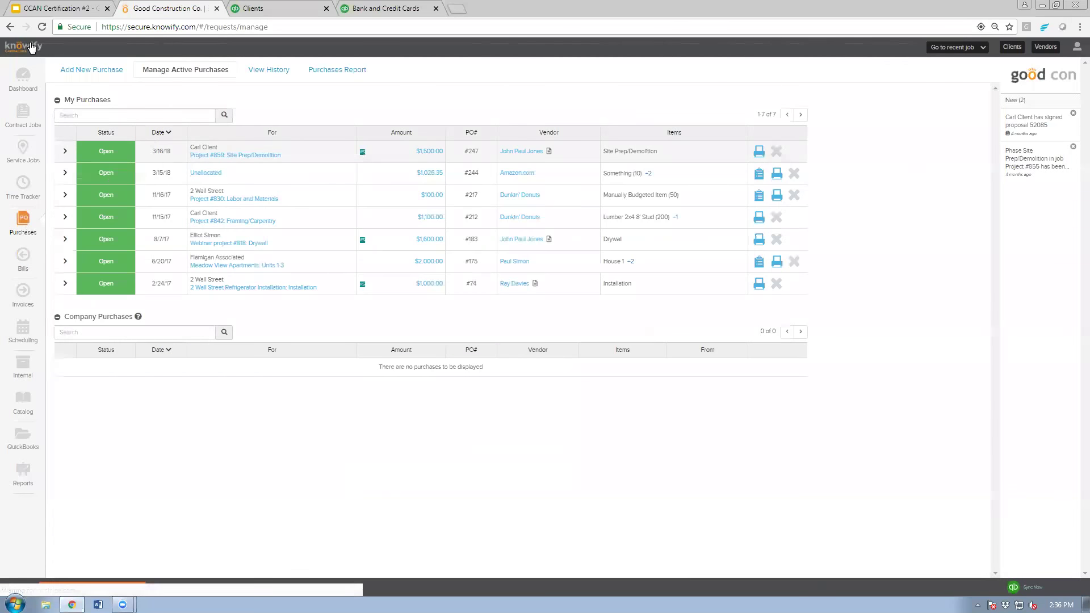
click(31, 47)
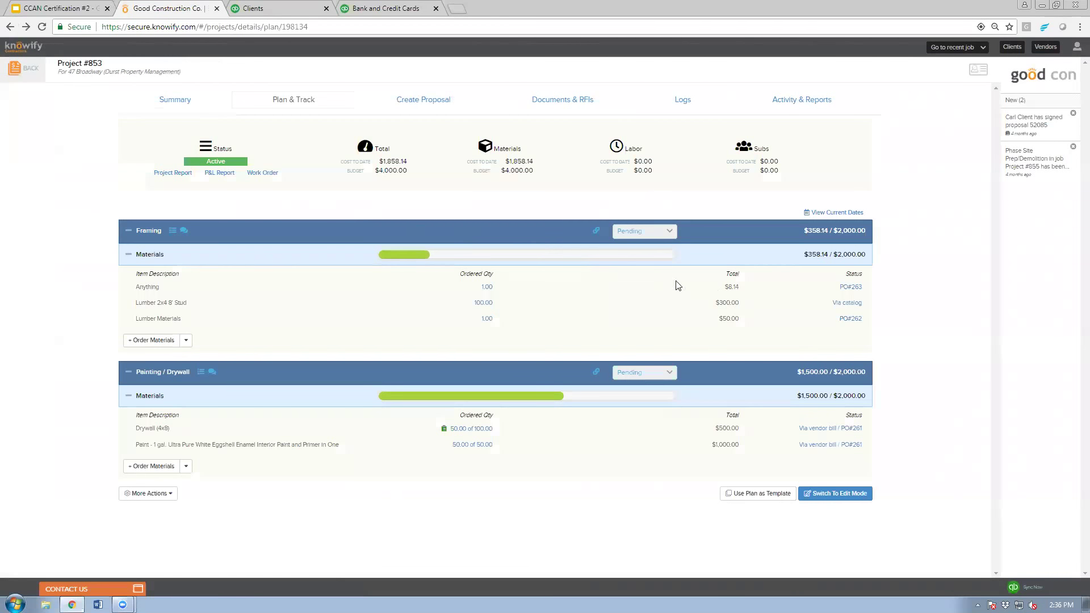
click(847, 304)
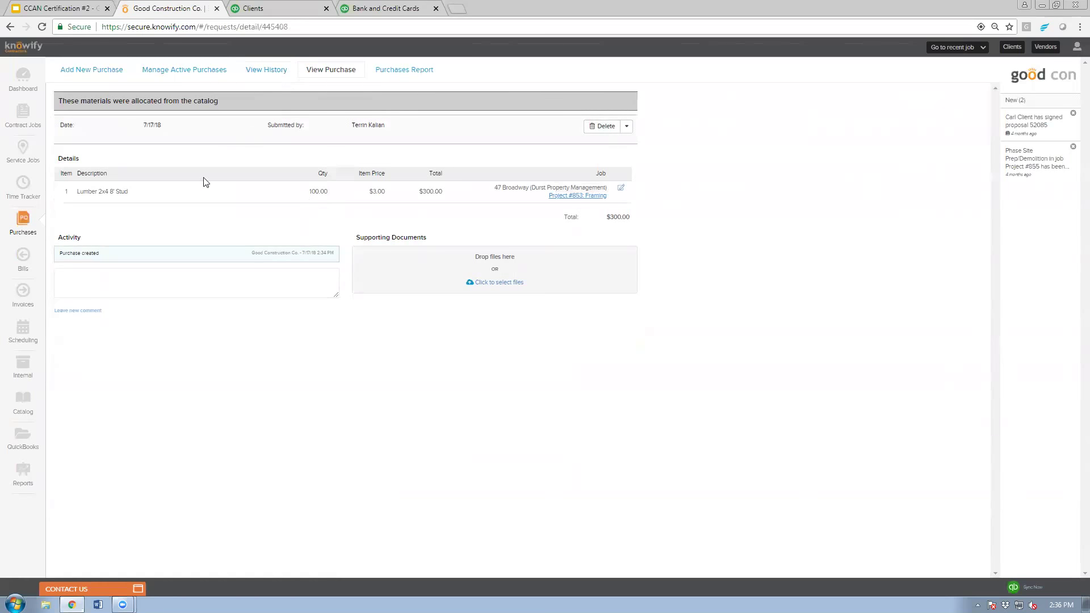
click(10, 27)
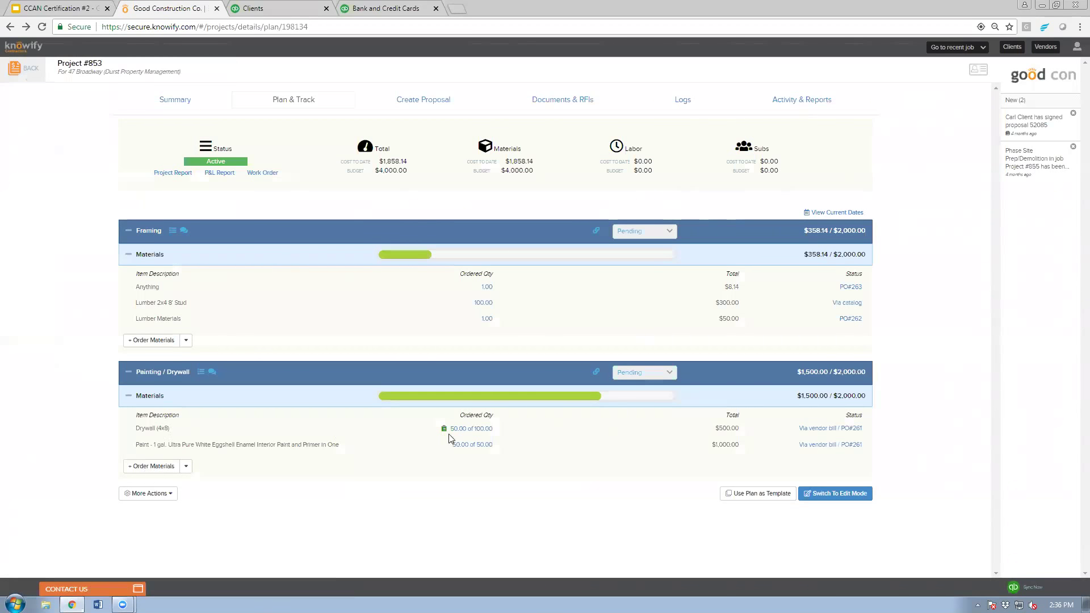
- Allocate 30 Drywall (4x8) from inventory to Painting / Drywall and expand the drywall row
click(186, 466)
click(178, 483)
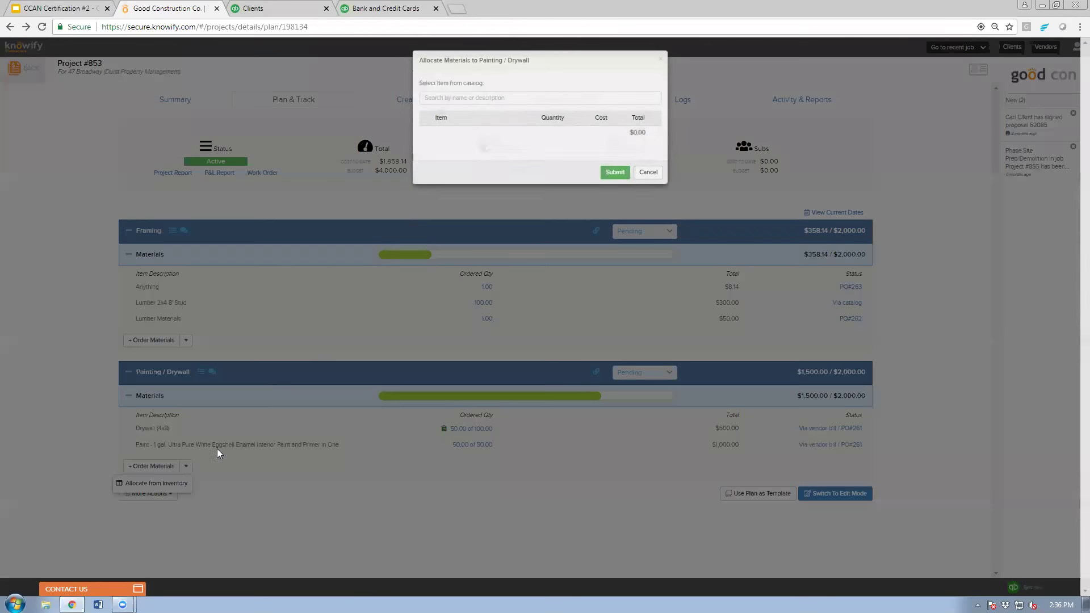
click(522, 97)
text(dry)
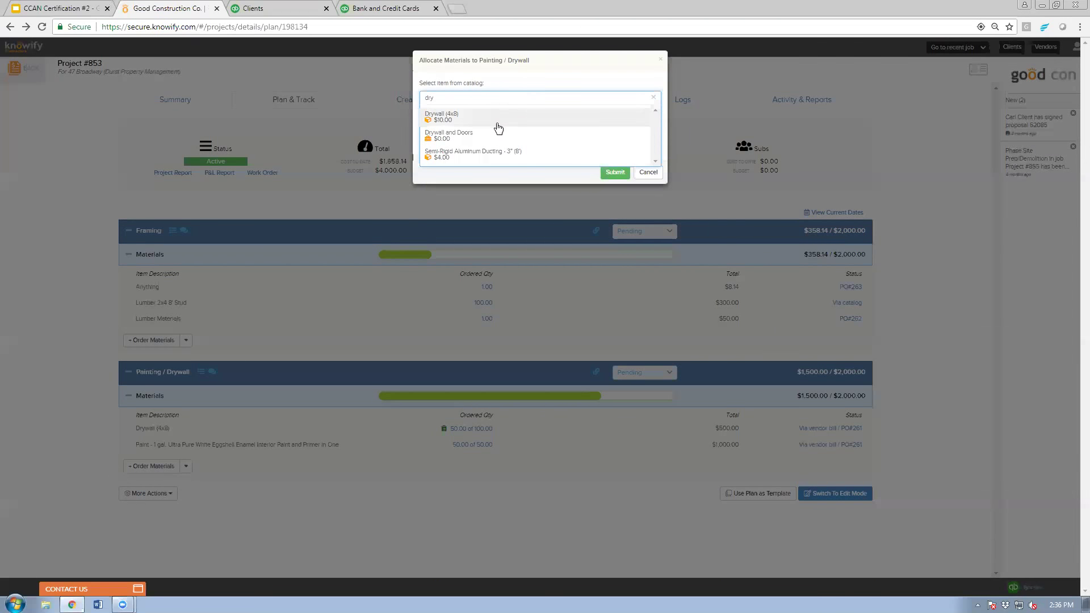
click(482, 119)
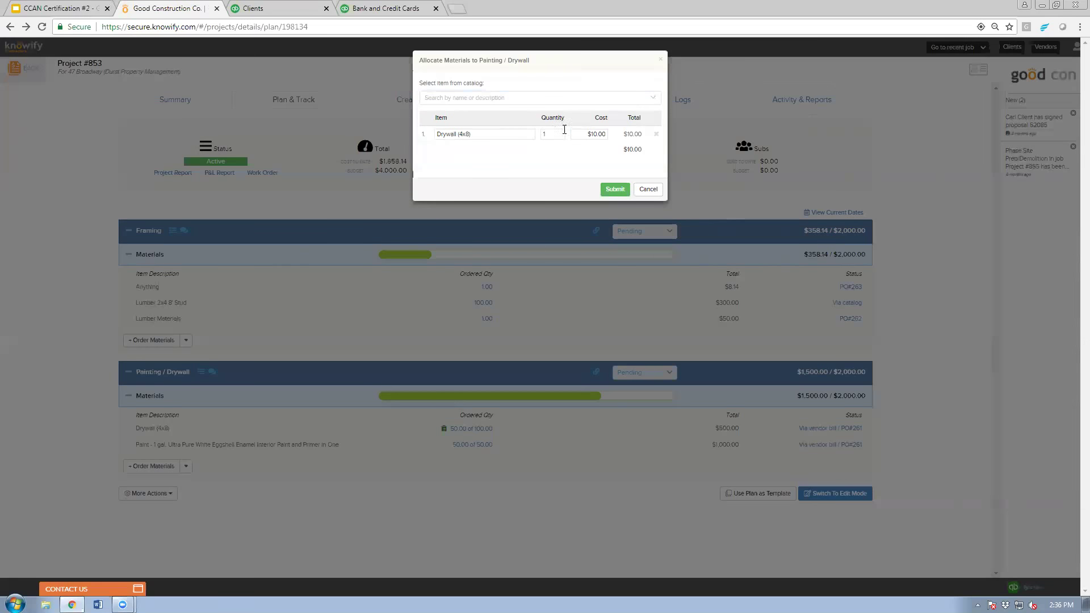
click(558, 132)
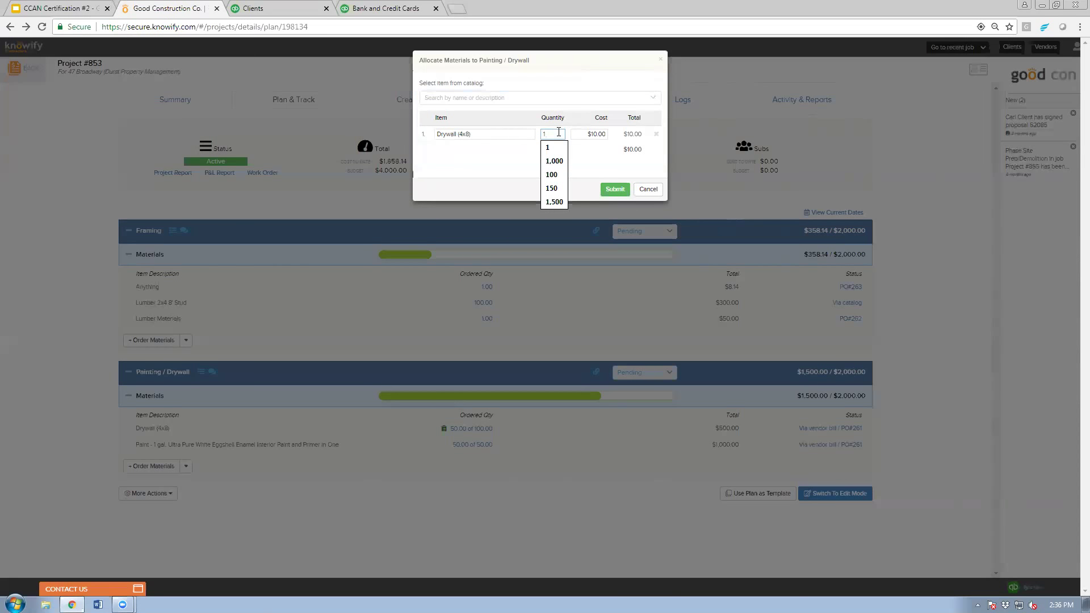
key(BackSpace)
text(30)
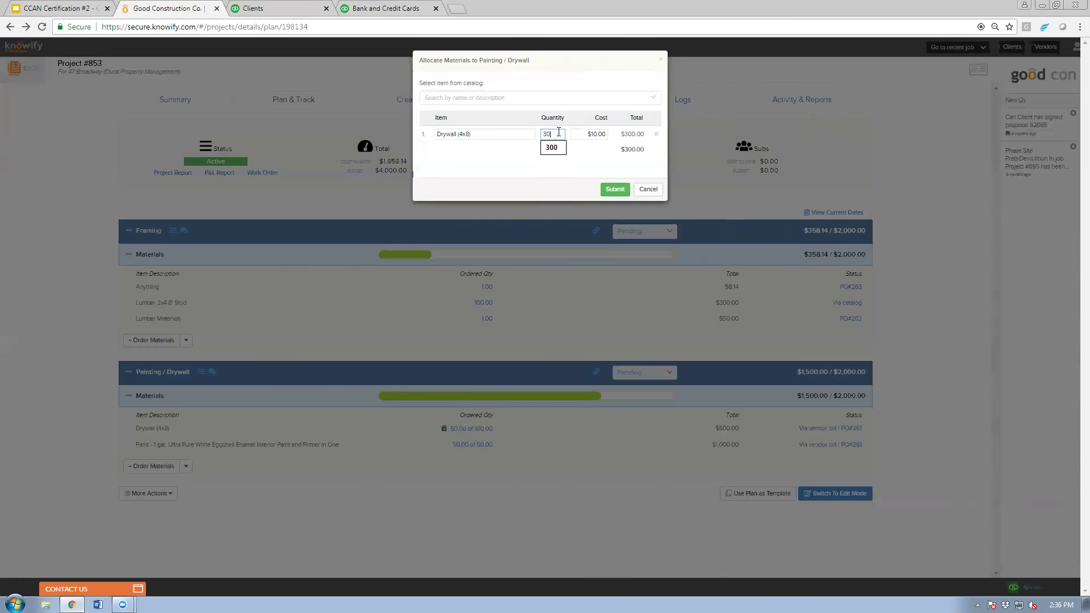
click(615, 189)
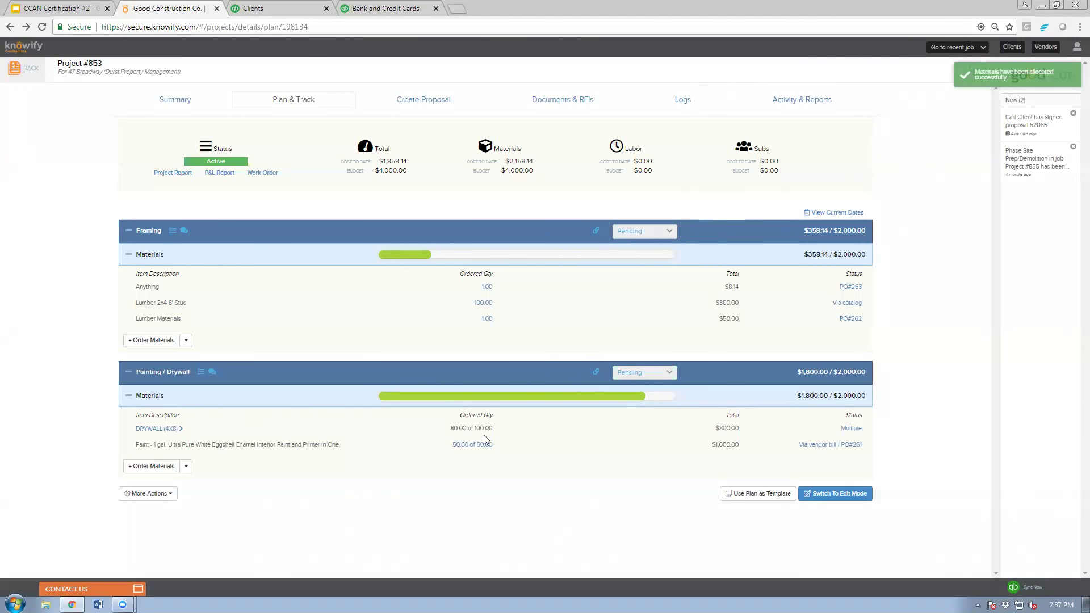
click(174, 430)
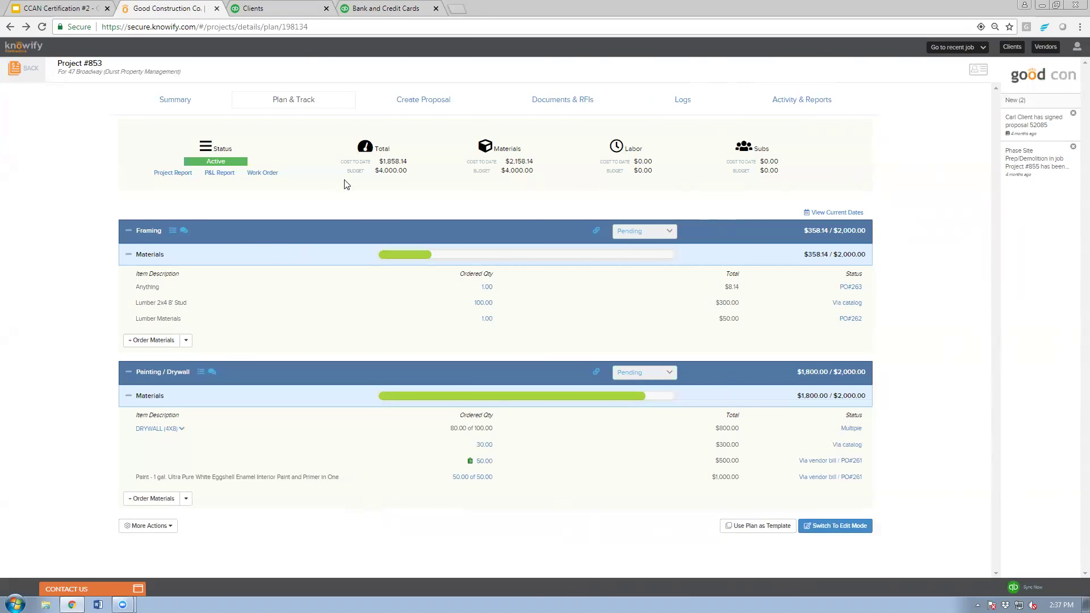
- Search bills for 'abc', sort by invoice date, and open ABC Supply bill 38356 (PO #261)
click(19, 77)
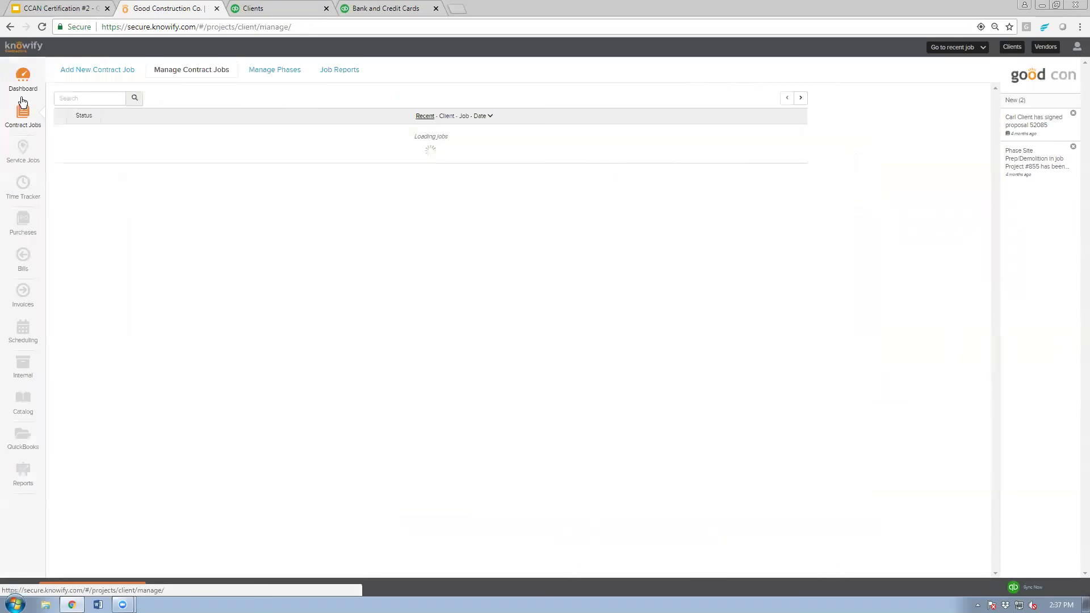
click(23, 265)
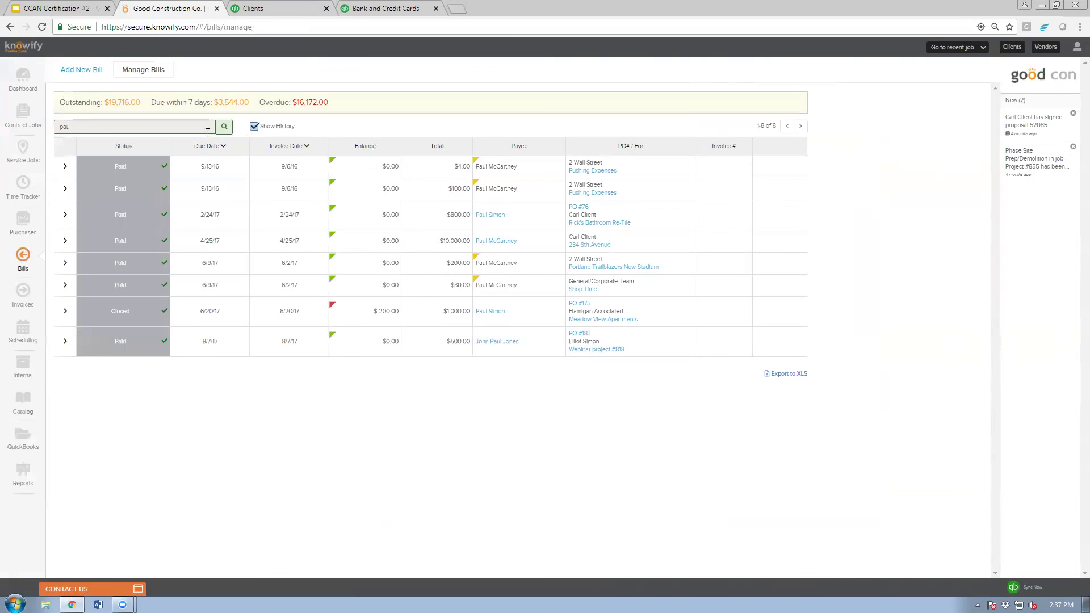
click(187, 130)
key(ctrl+a)
key(BackSpace)
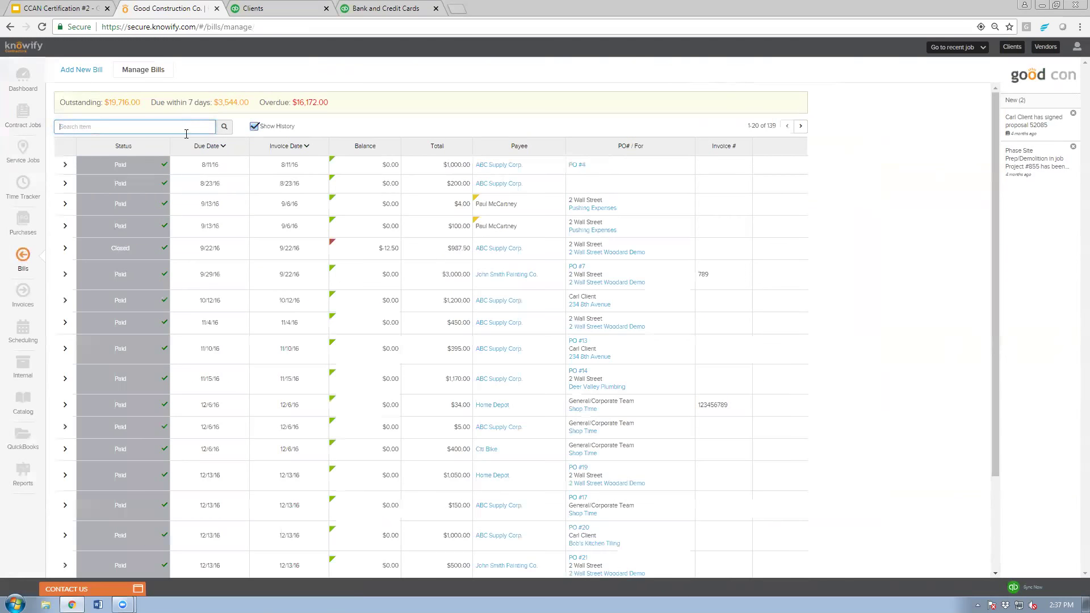
text(abc)
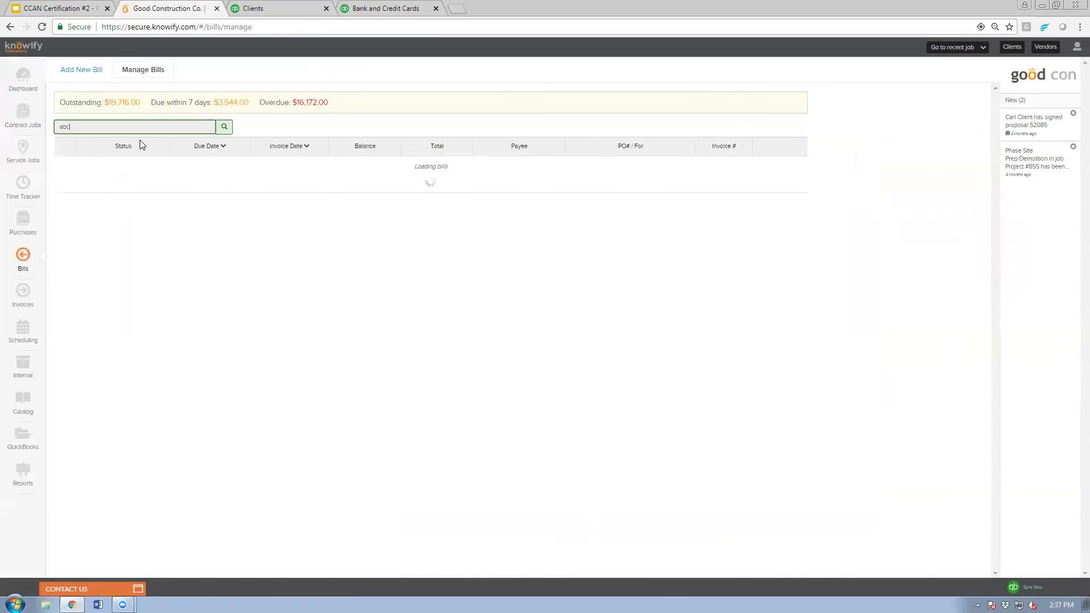
double_click(287, 149)
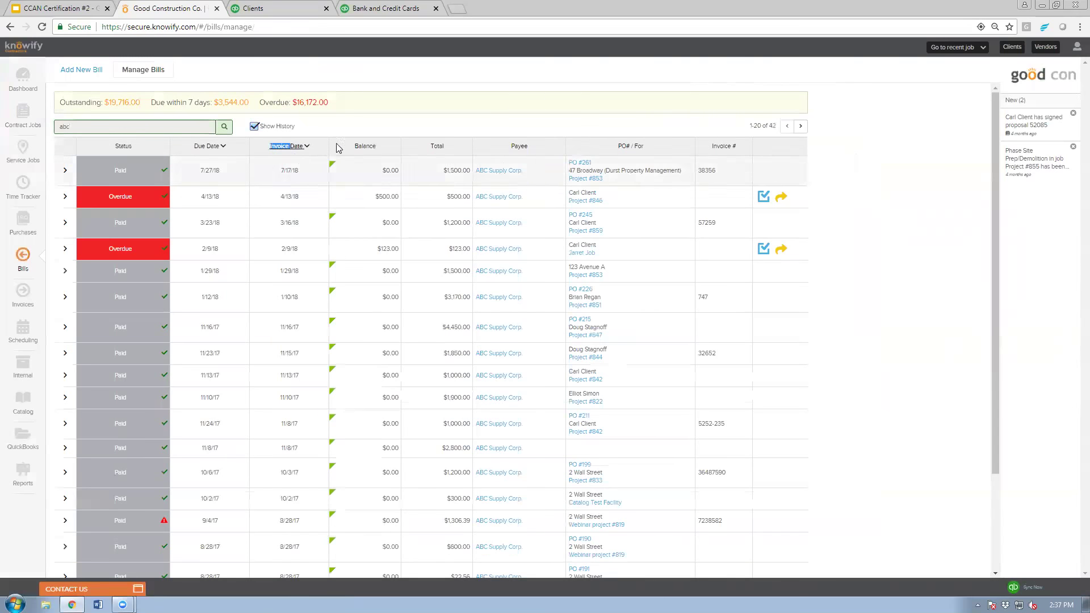
click(651, 176)
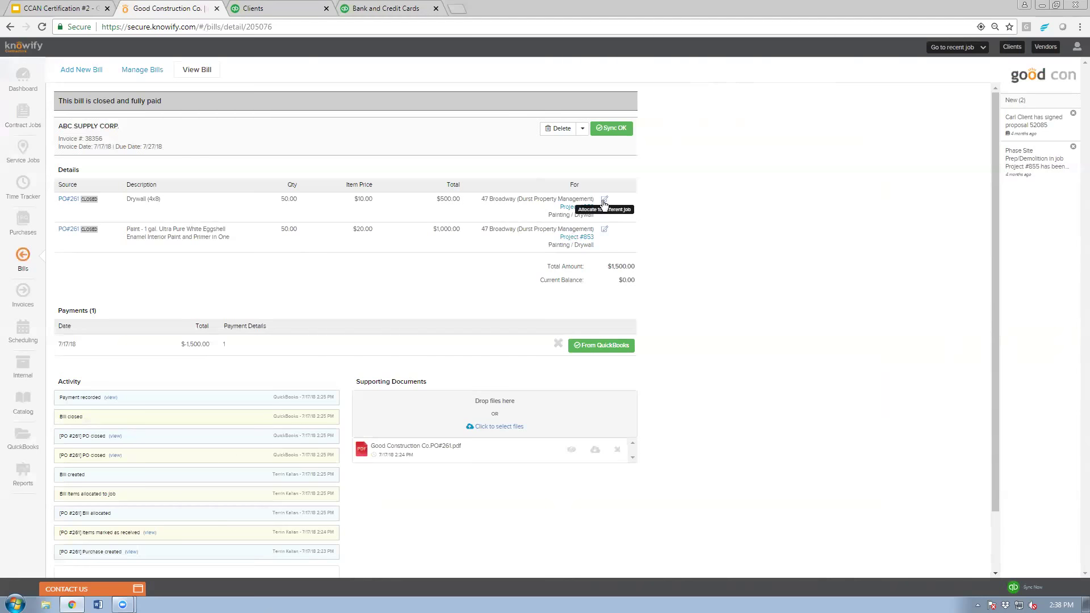
- Filter the Job Costing Hub to QuickBooks transactions from 5/28/18 to 6/22/18
click(14, 78)
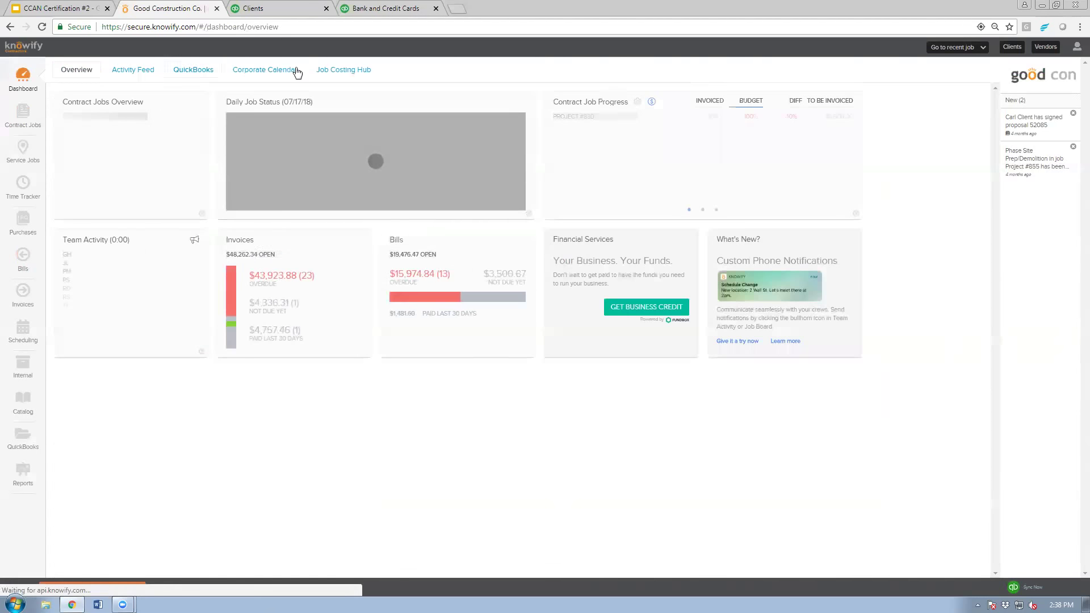
click(346, 71)
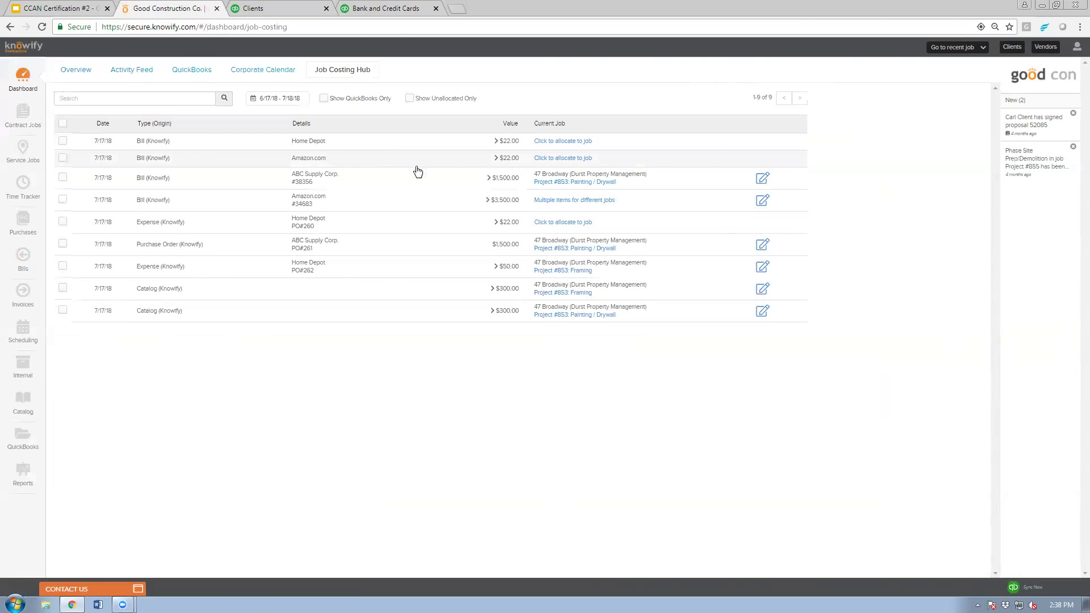
click(324, 98)
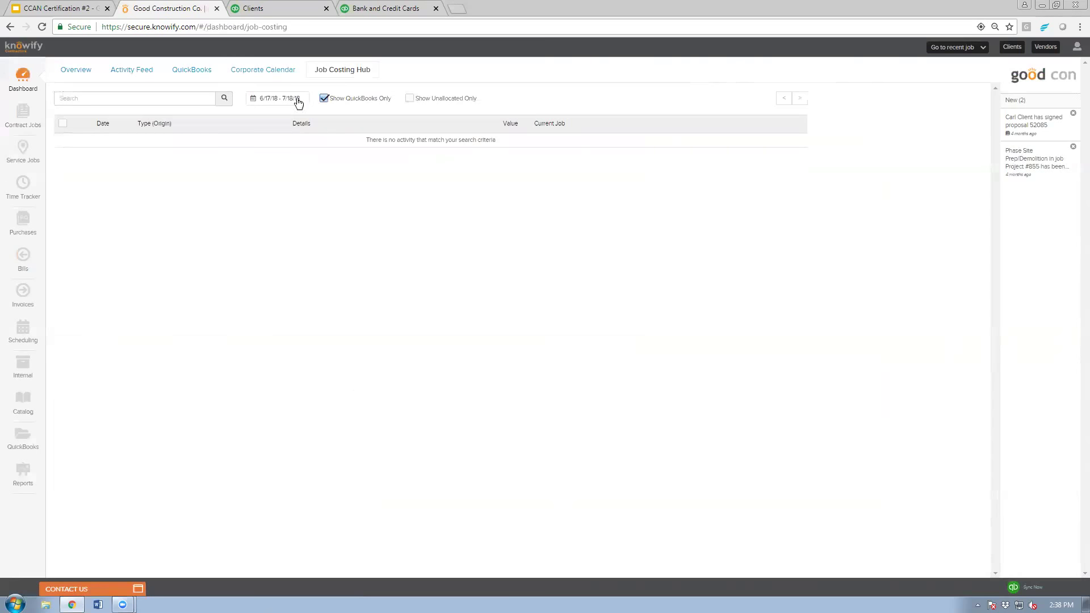
click(296, 100)
click(344, 151)
click(501, 181)
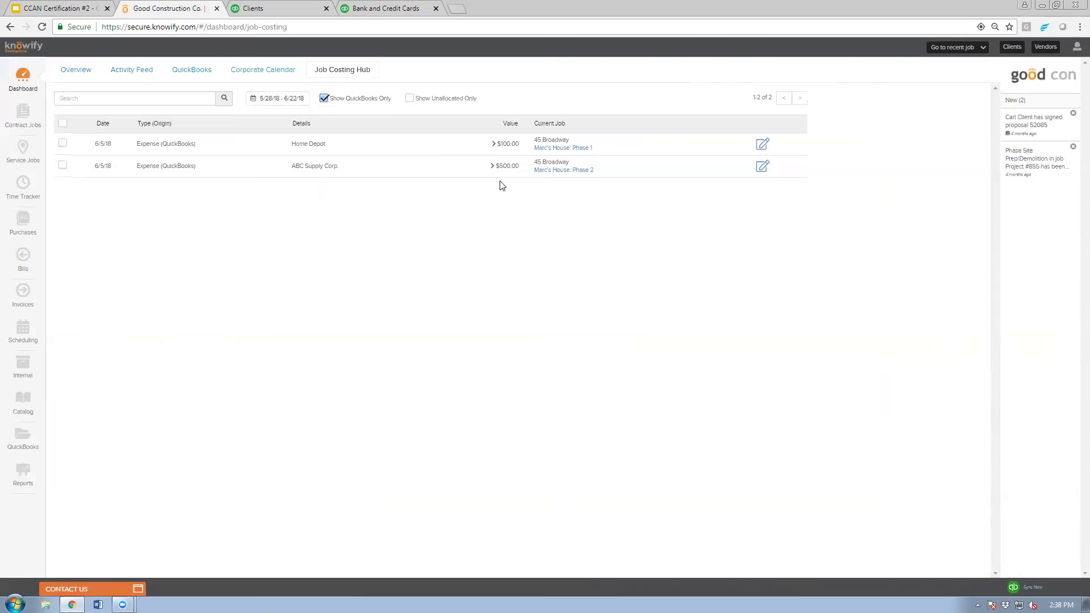
- Toggle the unallocated filter on and off, restore Knowify transactions, and view QuickBooks sync transactions
click(409, 100)
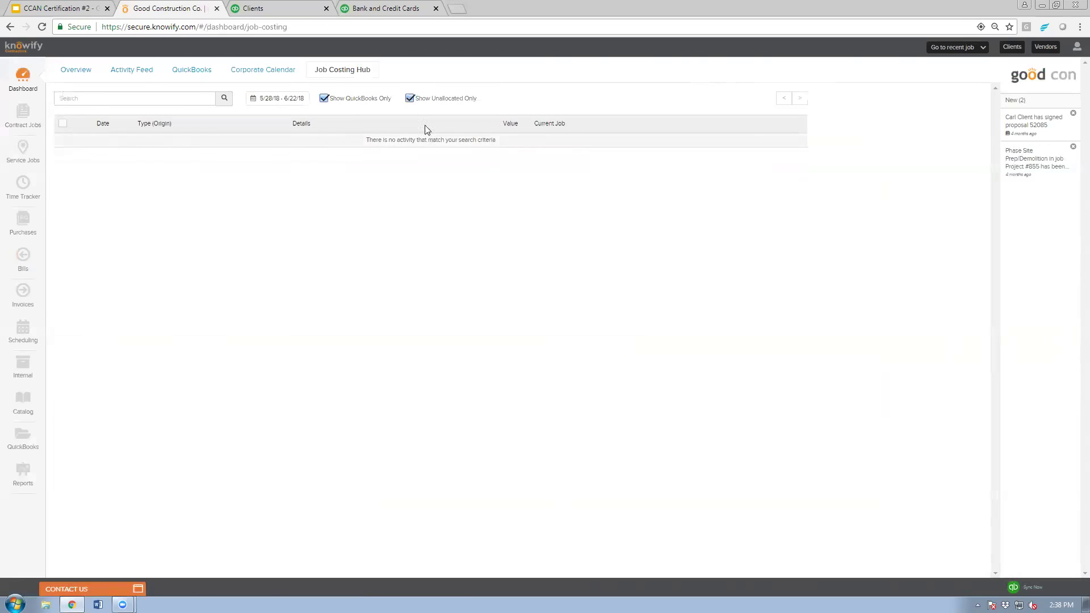
click(410, 100)
click(323, 100)
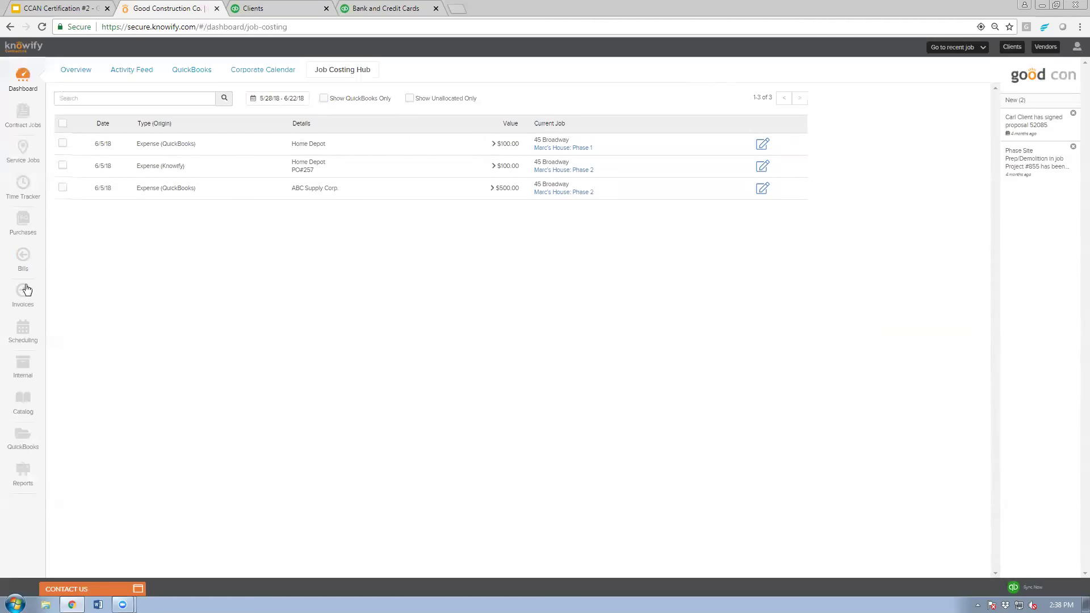
click(31, 448)
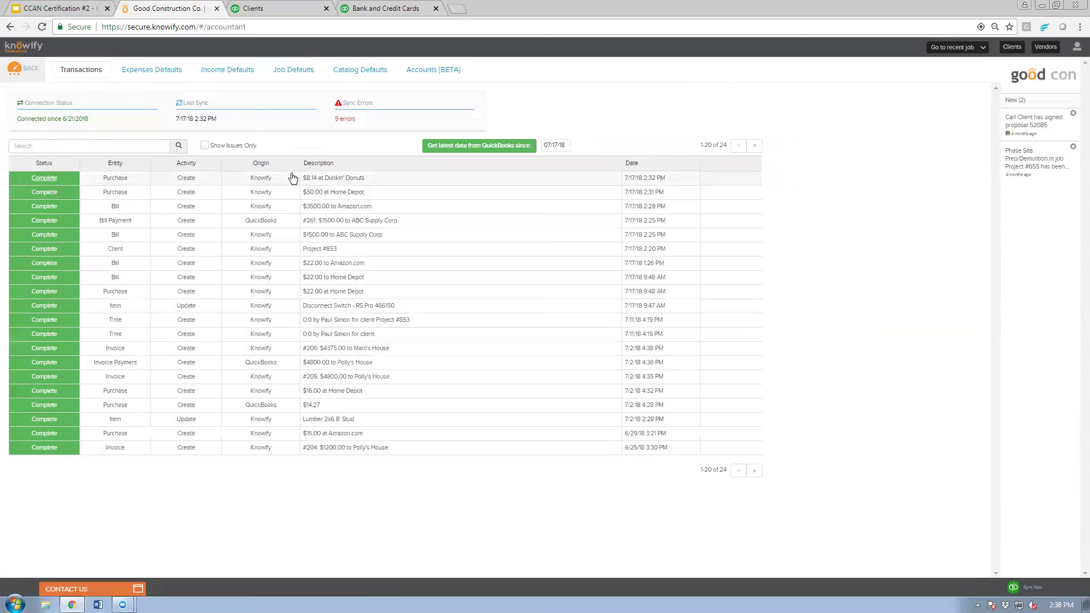
- Open the $8.14 Dunkin' Donuts expense in QuickBooks, then return to Project #853: Framing
click(51, 176)
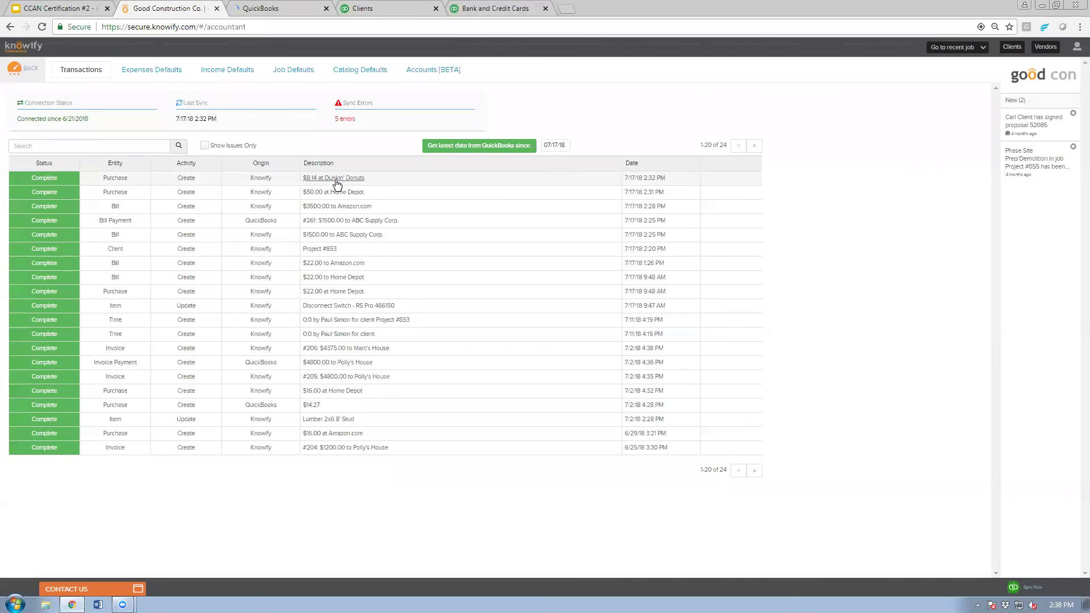
click(337, 179)
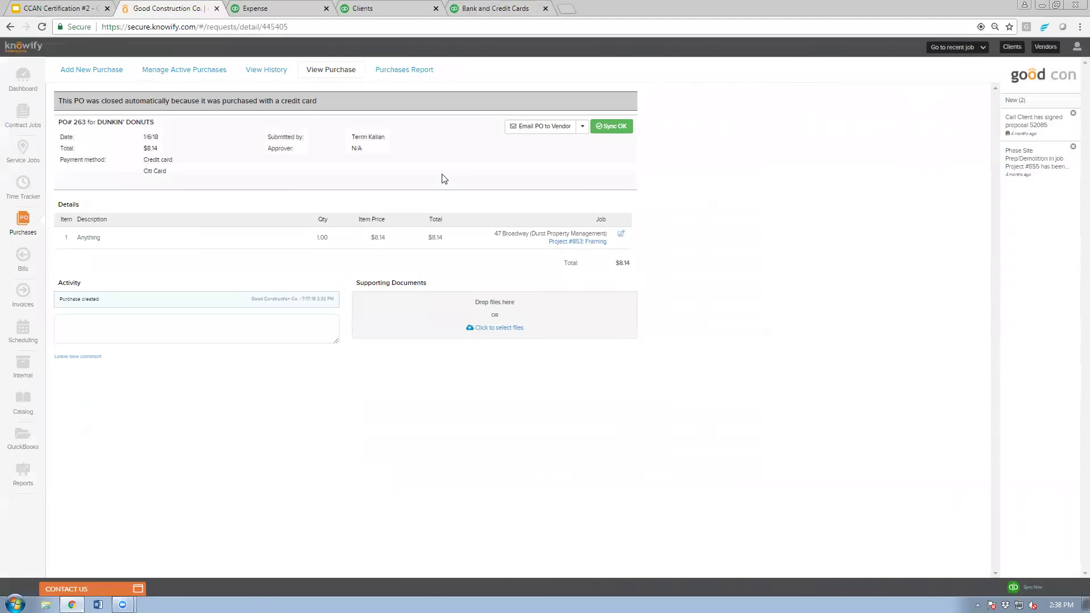
click(579, 242)
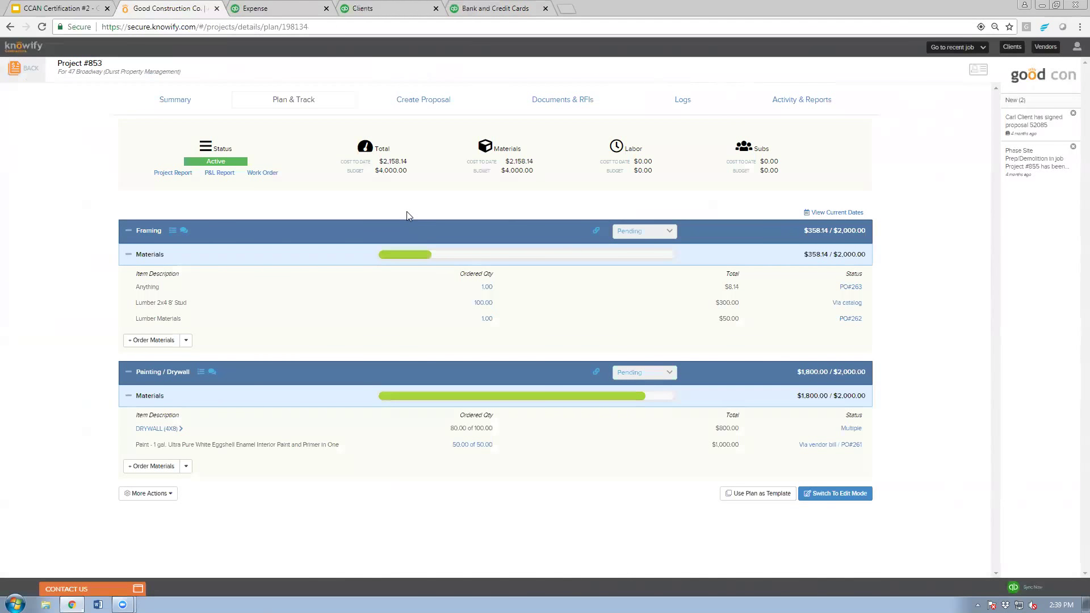